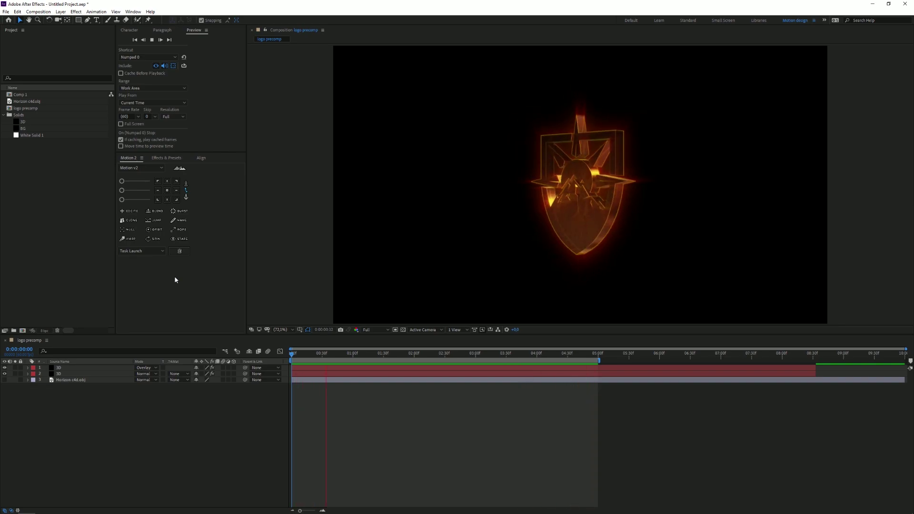
Step: Preview the finished logo animation at different times and zoom in on its glowing edge details
click(407, 355)
scroll(572, 229, up, 3)
scroll(570, 236, down, 1)
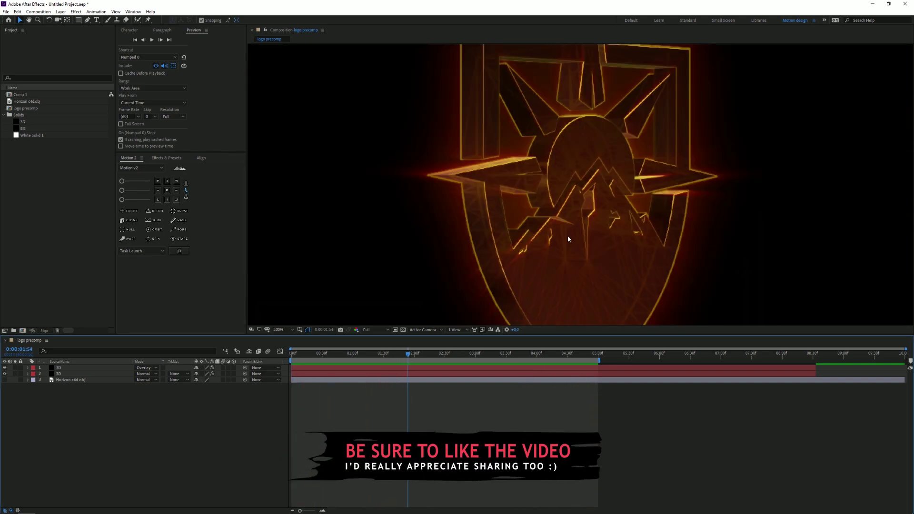
drag(433, 351, 495, 357)
scroll(540, 281, down, 2)
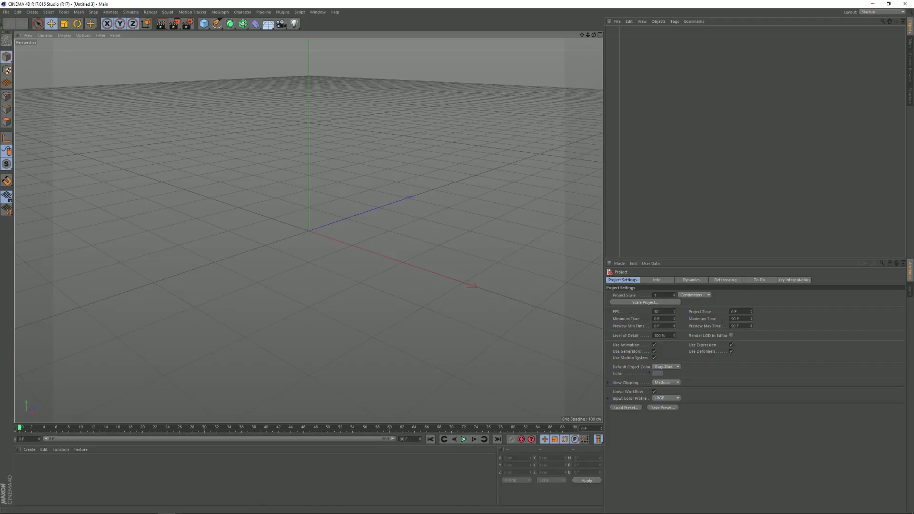
Step: Switch to Cinema 4D and import the Horizon logo's Illustrator file with the default import settings
drag(282, 130, 283, 131)
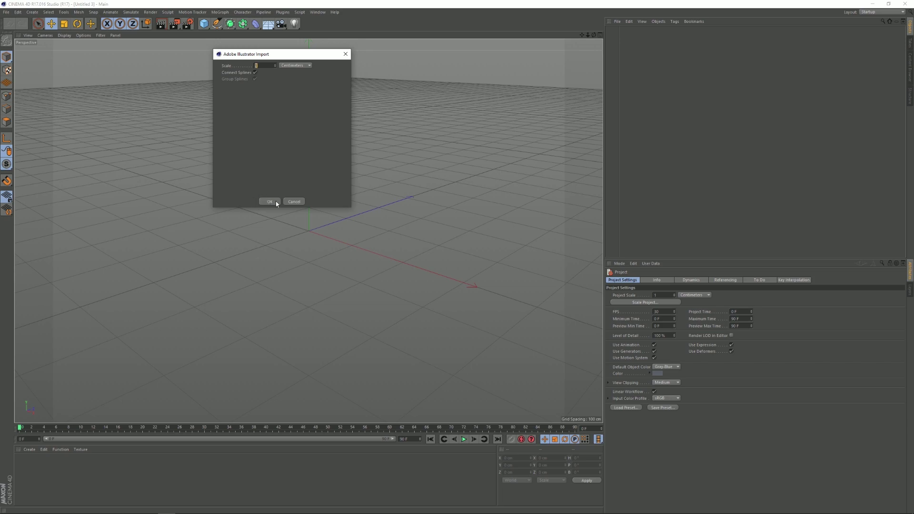
click(269, 201)
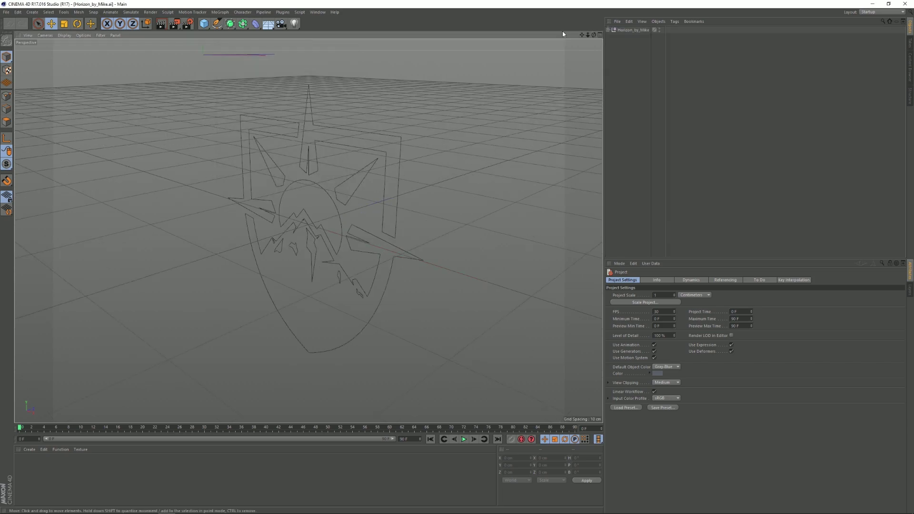
Step: Move all the imported logo paths out of their parent group and delete the emptied group
drag(594, 36, 611, 32)
click(608, 30)
click(631, 37)
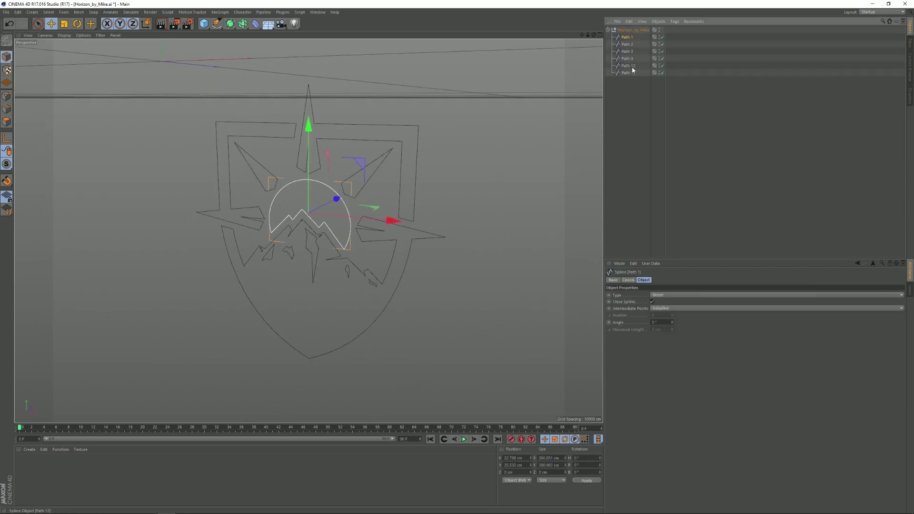
shift+click(631, 73)
drag(629, 94, 629, 95)
click(630, 30)
key(Delete)
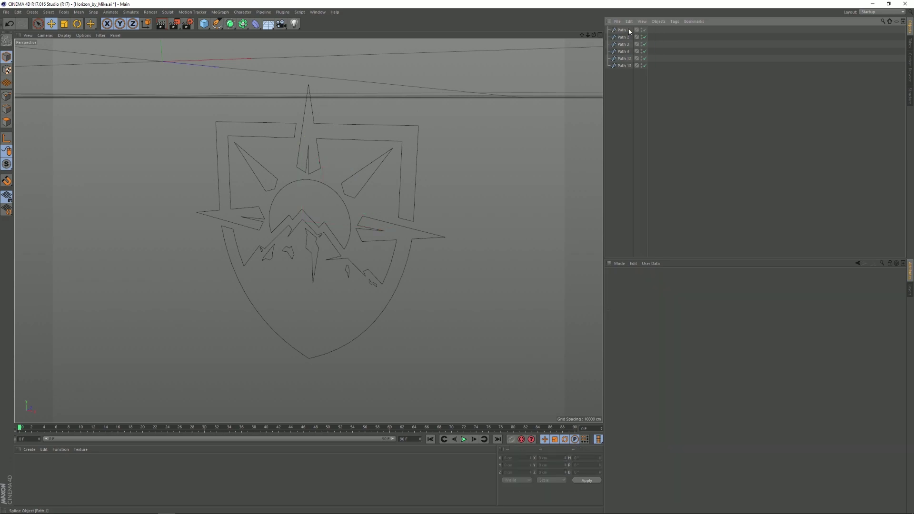
Step: Create six Extrude objects and nest one logo path inside each of them
drag(230, 23, 327, 38)
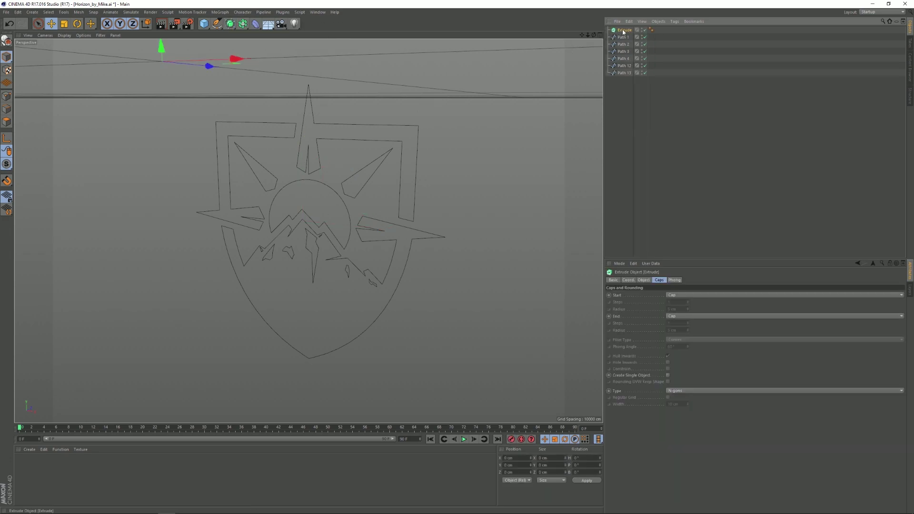
key(ctrl+c)
key(ctrl+v)
key(ctrl+v)
key(ctrl+v)
key(ctrl+v)
key(ctrl+v)
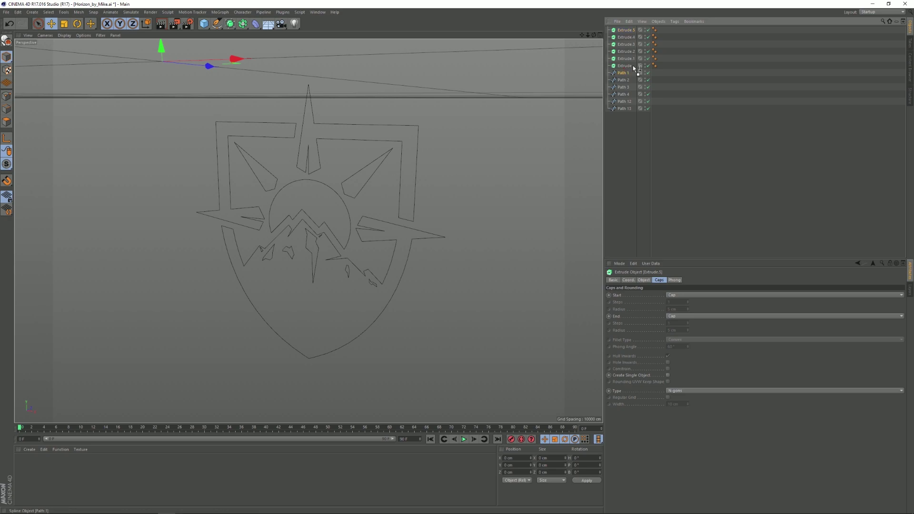
drag(634, 68, 630, 51)
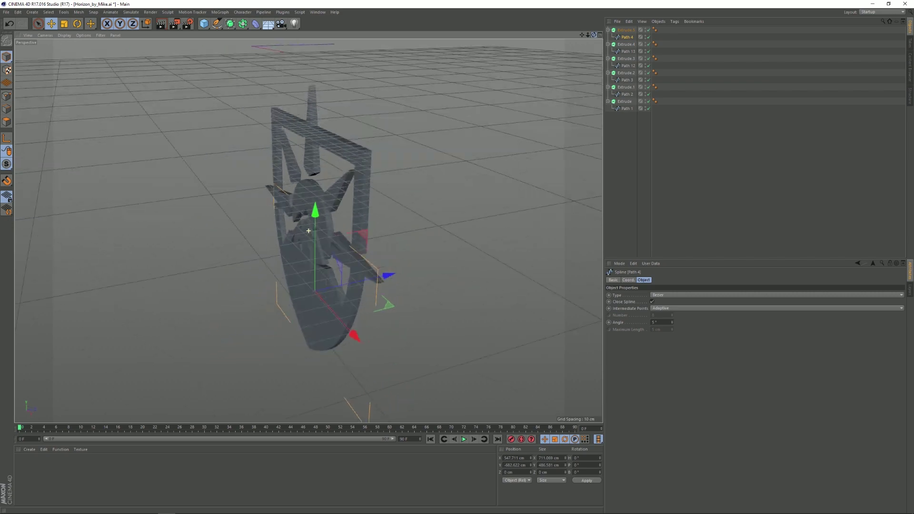
drag(308, 231, 308, 231)
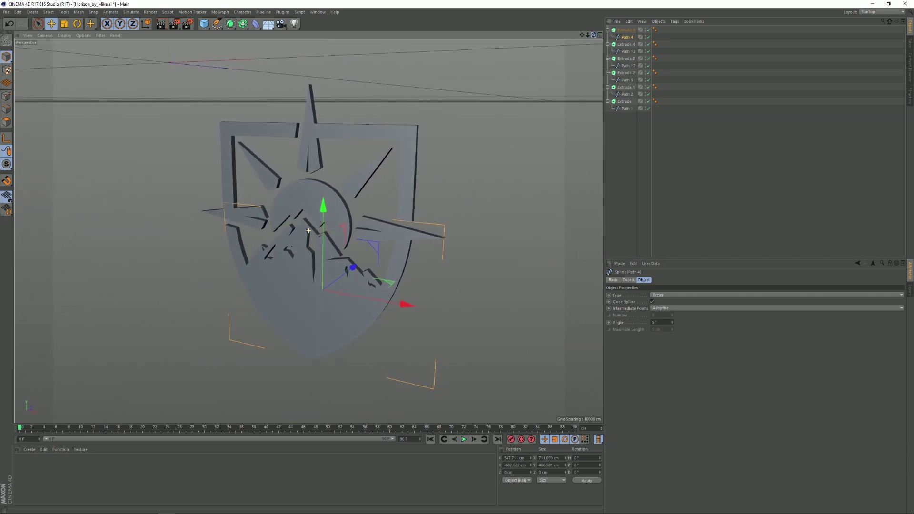
Step: Set both the start and end caps of all six Extrude objects to Fillet Cap
click(624, 101)
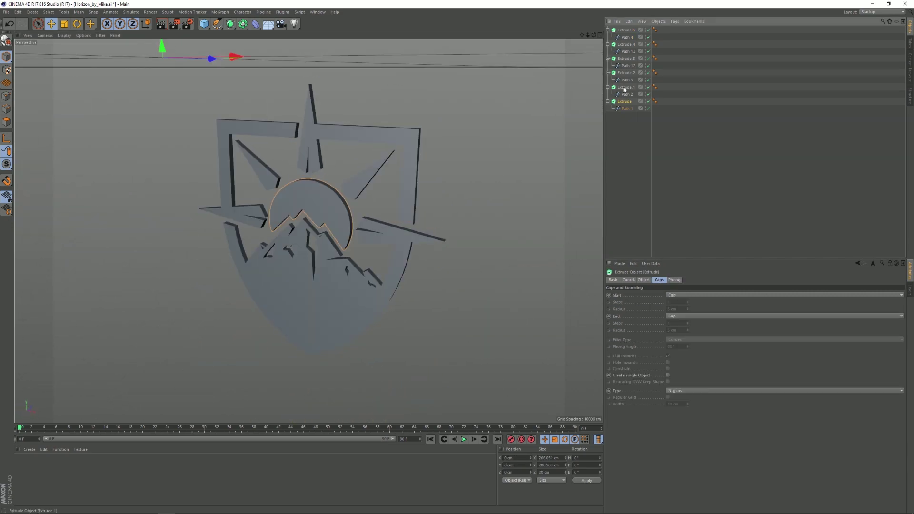
ctrl+click(624, 87)
ctrl+click(628, 73)
ctrl+click(627, 59)
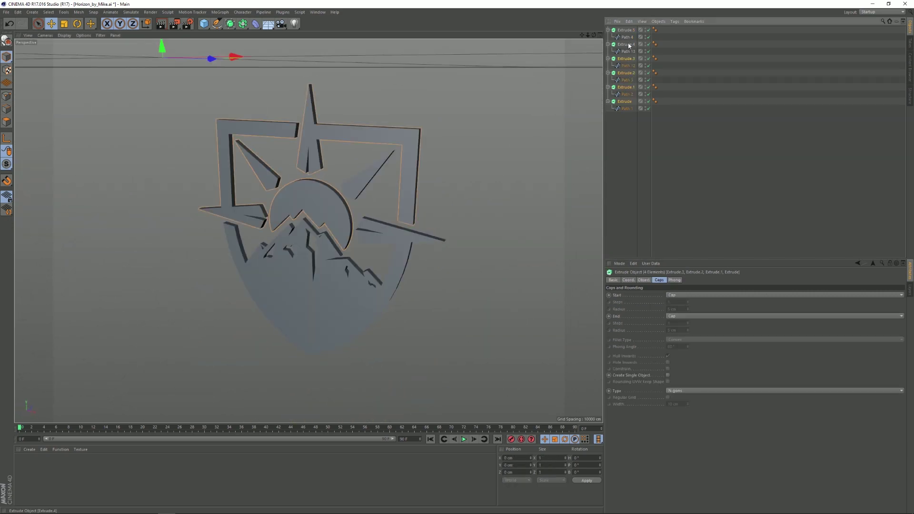
shift+click(629, 44)
shift+click(625, 30)
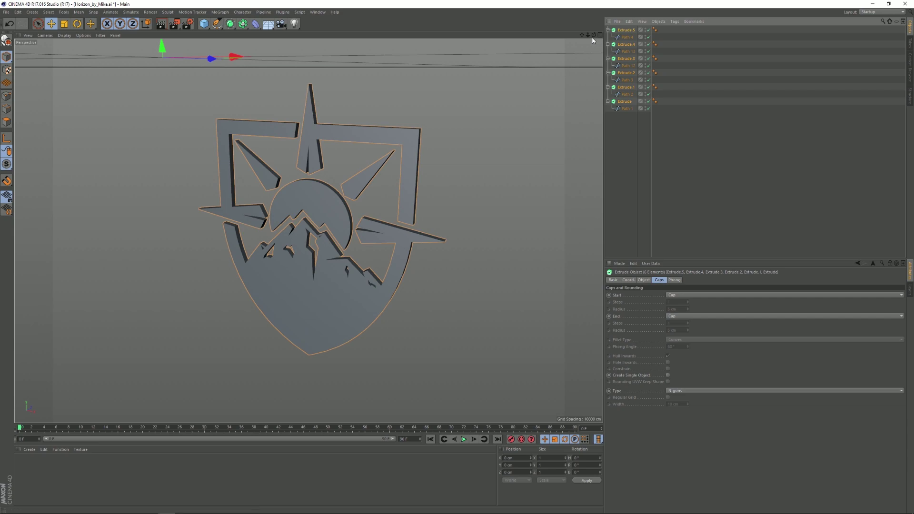
click(676, 295)
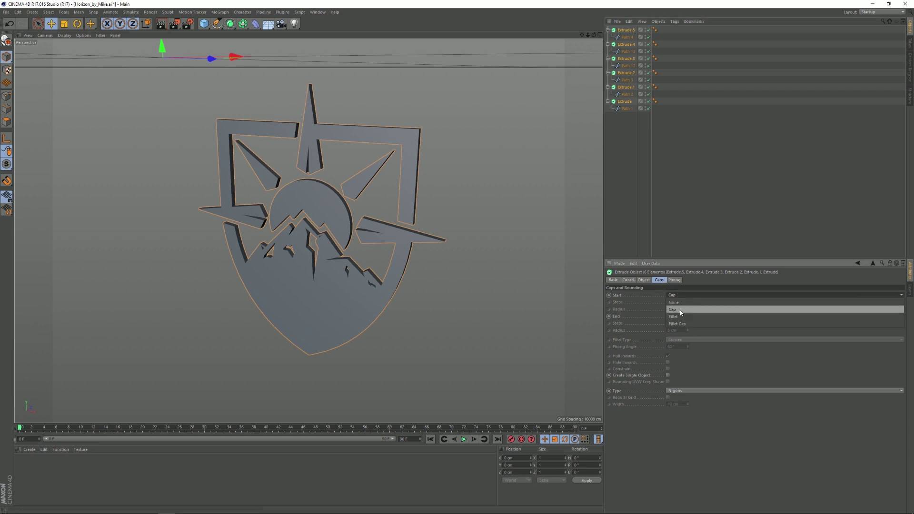
click(679, 324)
click(679, 316)
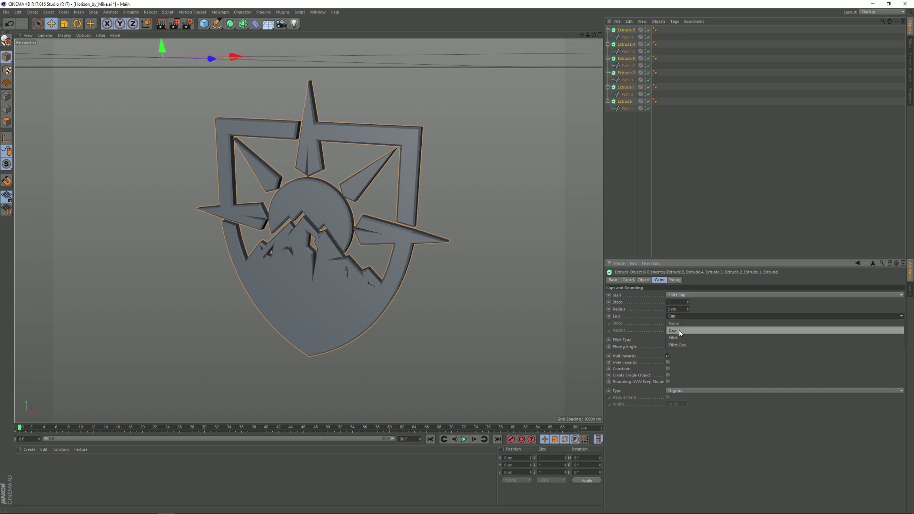
click(679, 343)
Step: Set the start and end fillet radius of all six Extrude objects to 1.5 cm
click(681, 331)
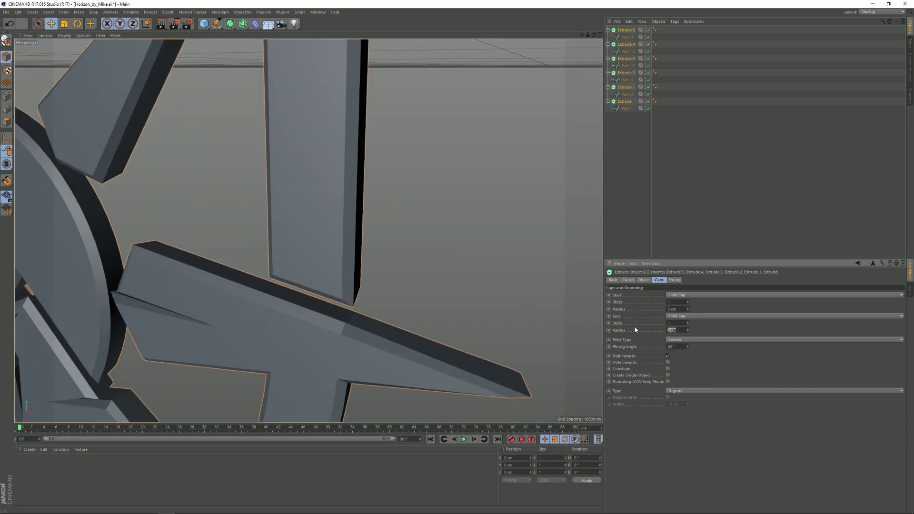
text(1.5)
key(Return)
click(675, 309)
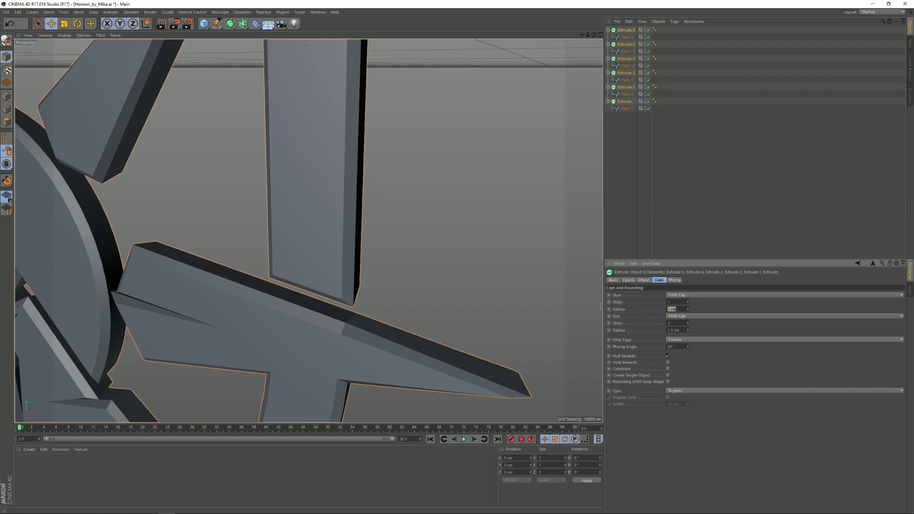
text(1.5)
key(Return)
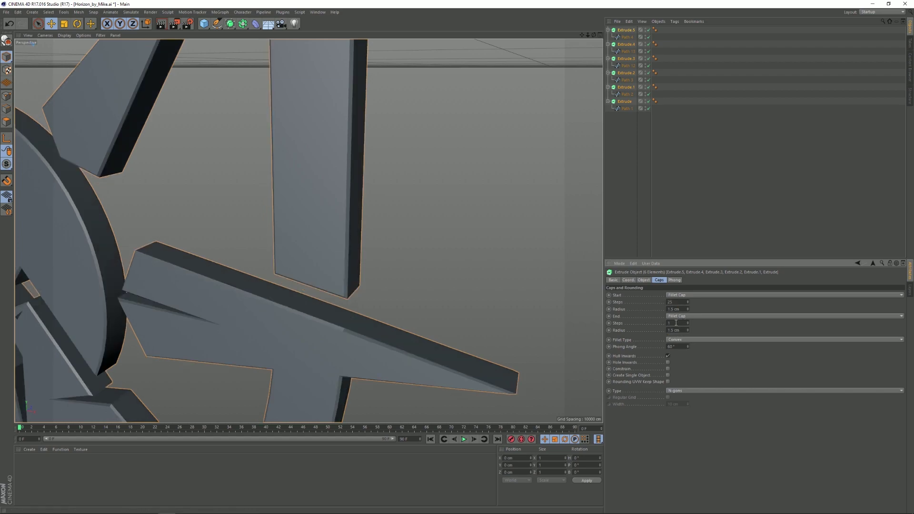
Step: Set the fillet steps to 25 on both the start and end caps of the Extrude objects
click(676, 323)
text(25)
key(Return)
Step: Increase the Z extrusion depth of all six Extrude objects to thicken the logo
scroll(384, 322, down, 6)
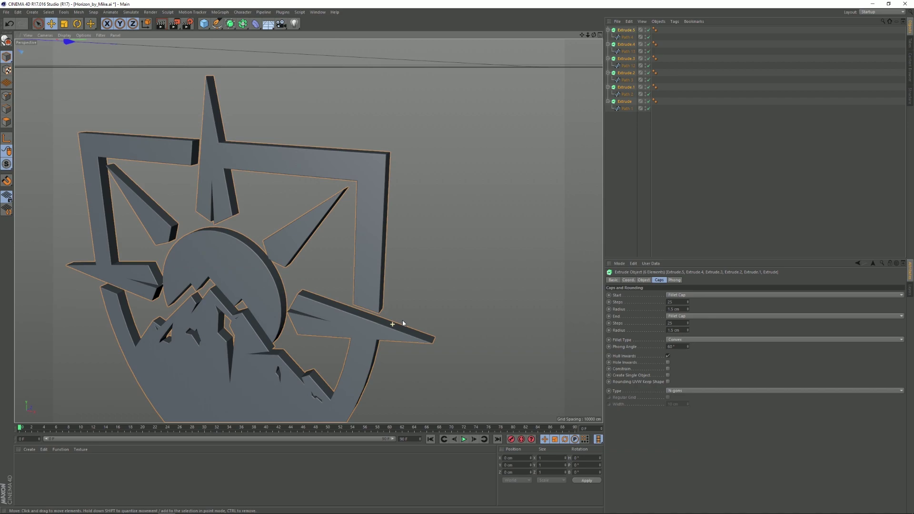
click(644, 279)
drag(714, 295, 715, 274)
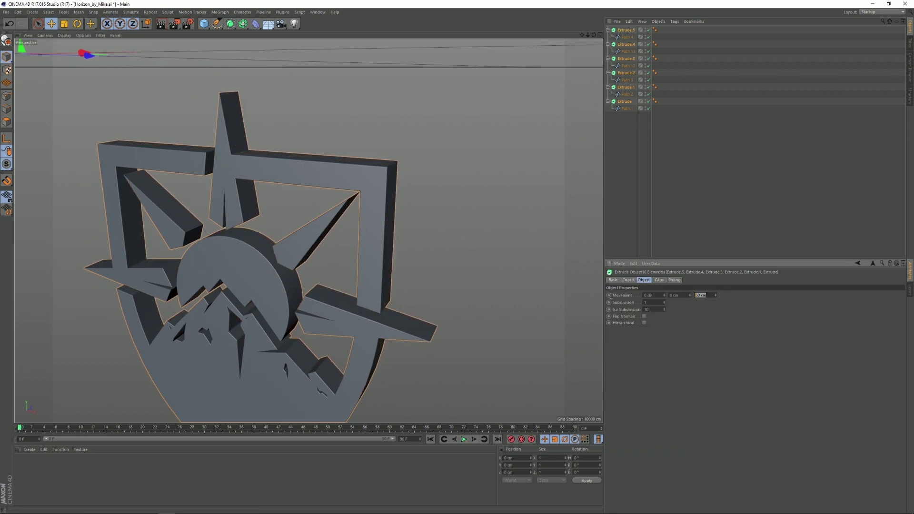
key(Return)
Step: Set the cap type of all six Extrude objects to Quadrangles and clear the selection
drag(511, 251, 214, 241)
click(658, 279)
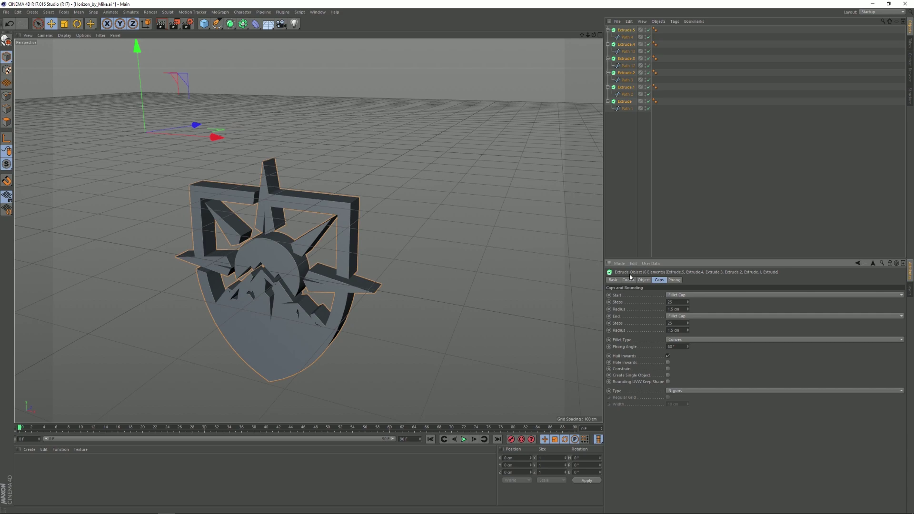
click(683, 392)
click(683, 405)
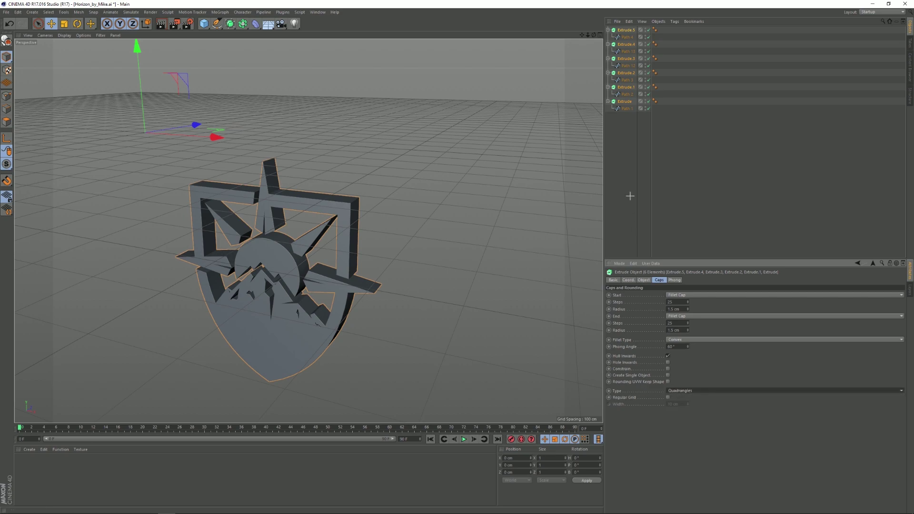
click(628, 194)
Step: Export the extruded logo as a Wavefront OBJ file named "horizon 3d logo" with the default export options
scroll(209, 306, up, 5)
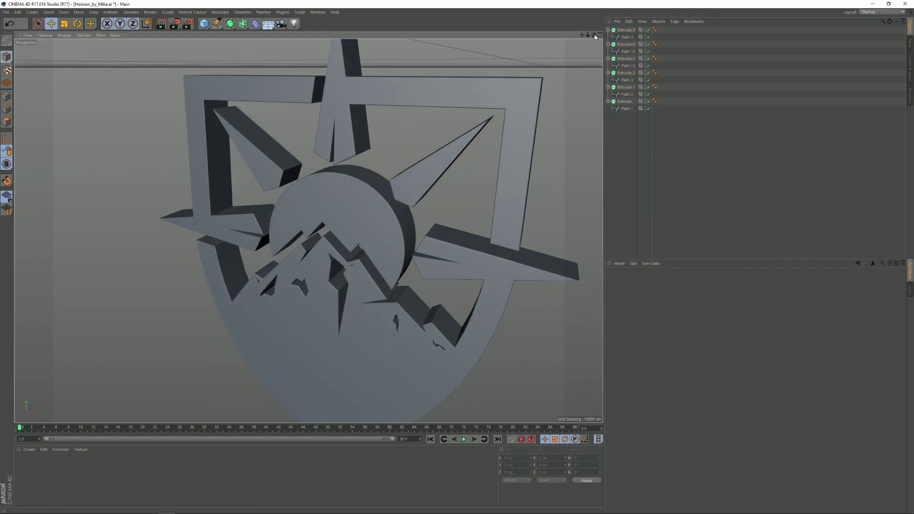
mouse_move(593, 35)
mouse_down()
mouse_move(476, 35)
mouse_move(594, 39)
mouse_up()
scroll(486, 136, down, 4)
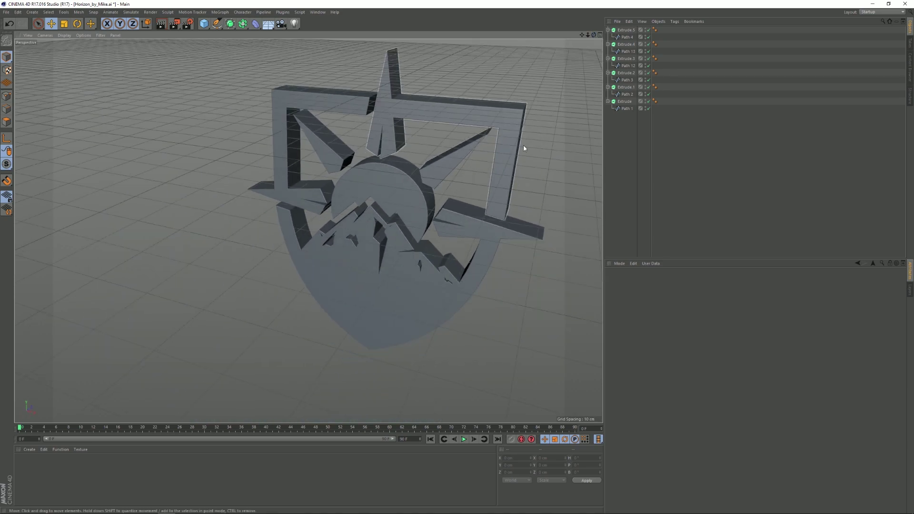
scroll(522, 145, up, 4)
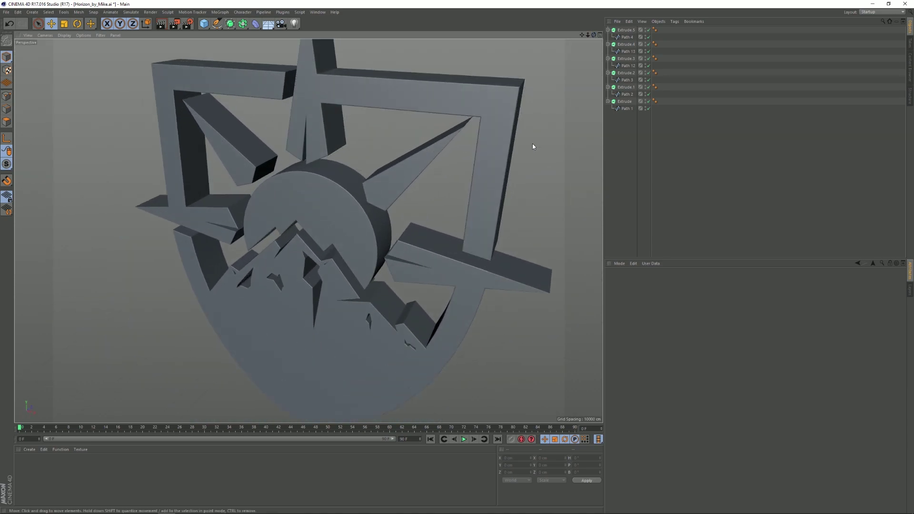
click(6, 12)
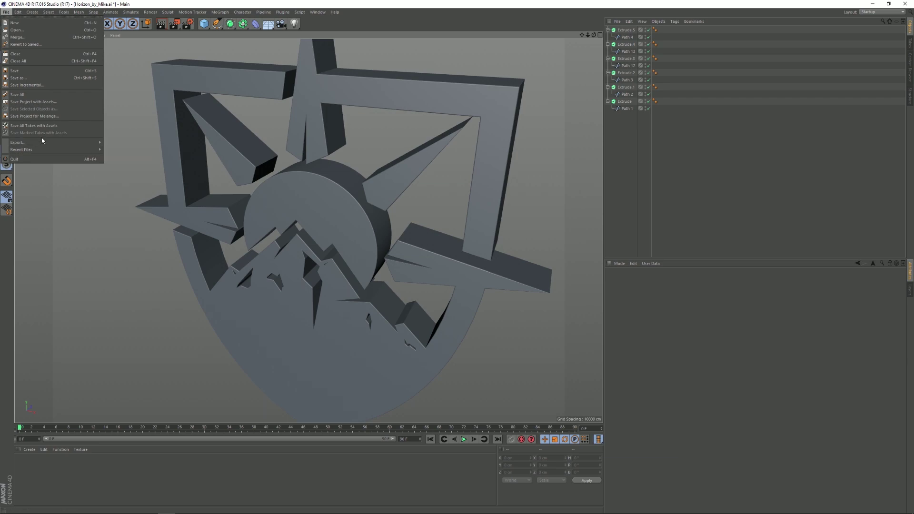
mouse_move(81, 142)
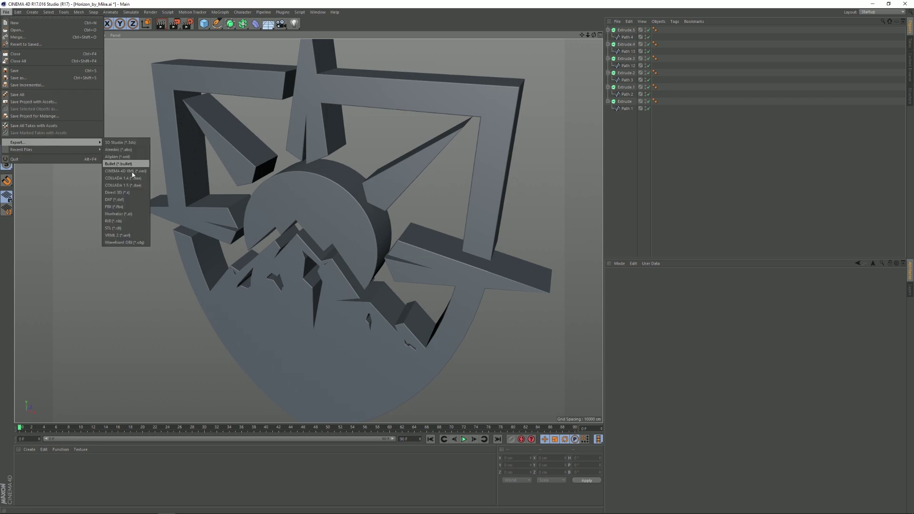
click(133, 242)
text(horizon)
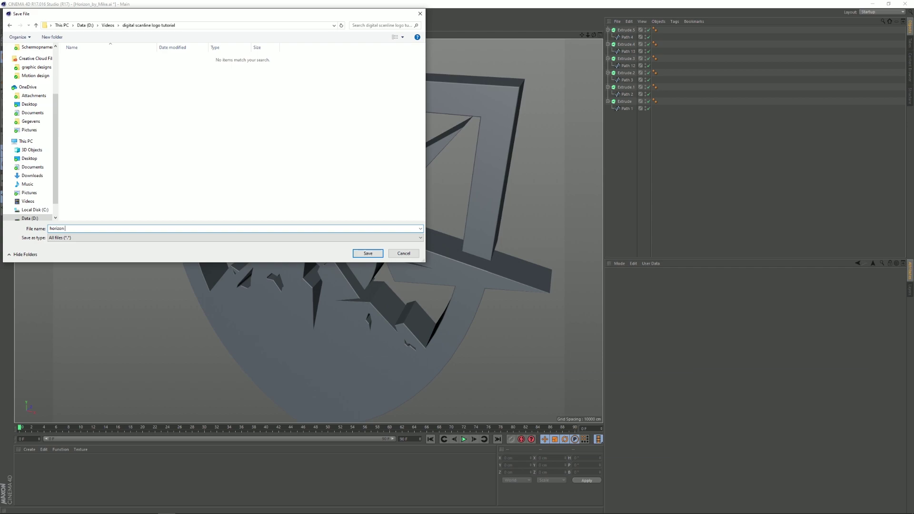
text( 3d logo)
key(Return)
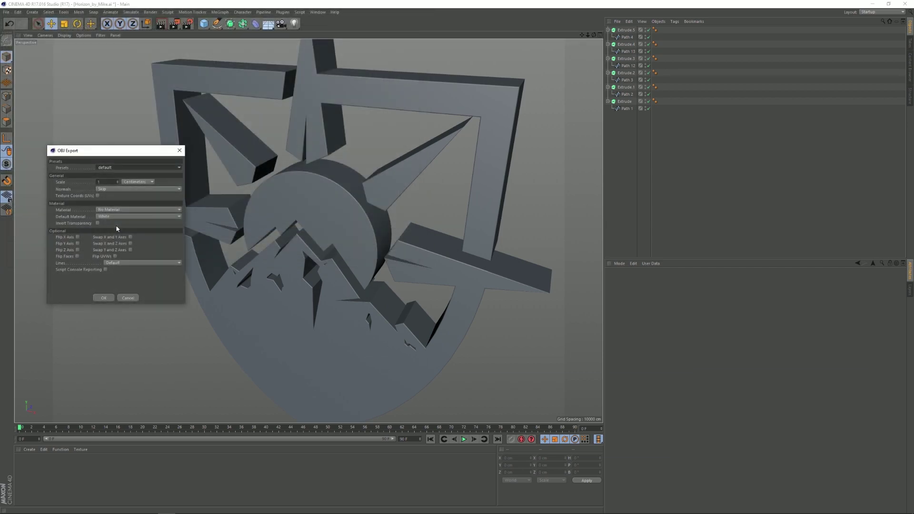
key(Return)
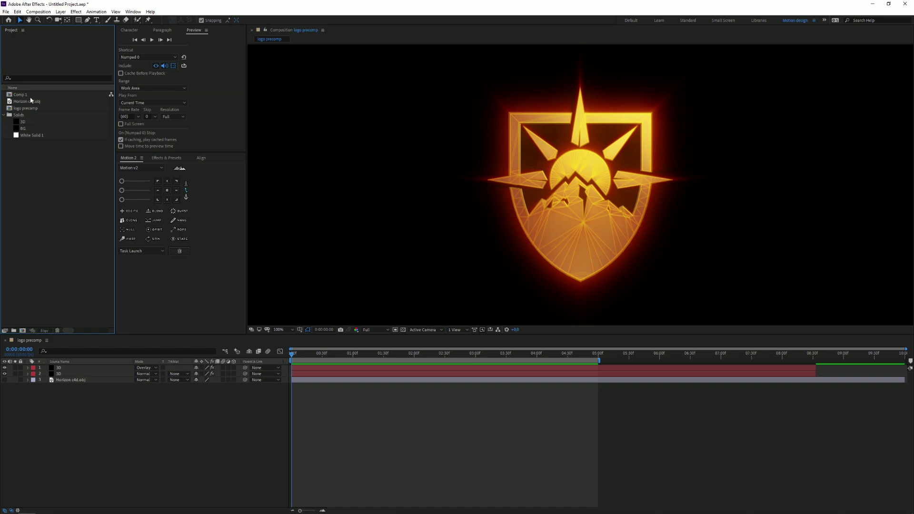
Step: In After Effects, start a new project without saving the old one and create a 1920 × 1080, 30 fps, 10-second composition
click(5, 12)
mouse_move(19, 21)
click(138, 19)
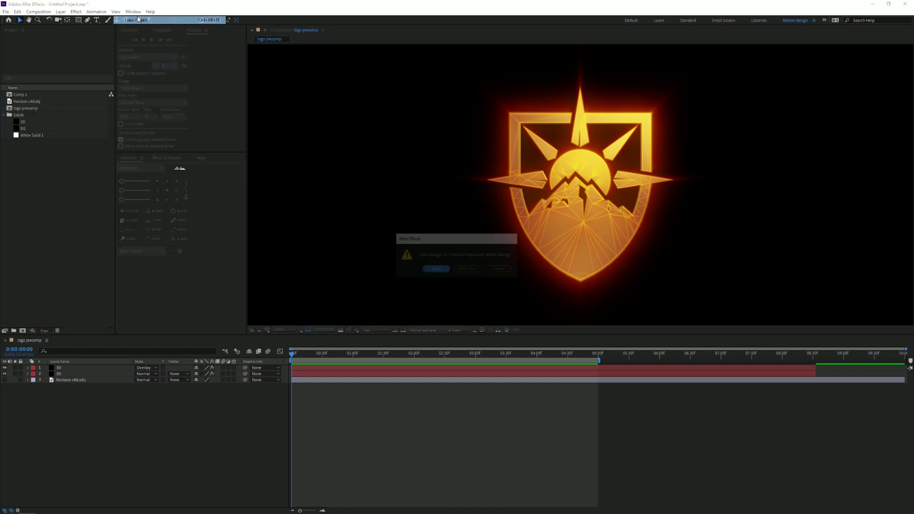
click(467, 268)
click(530, 180)
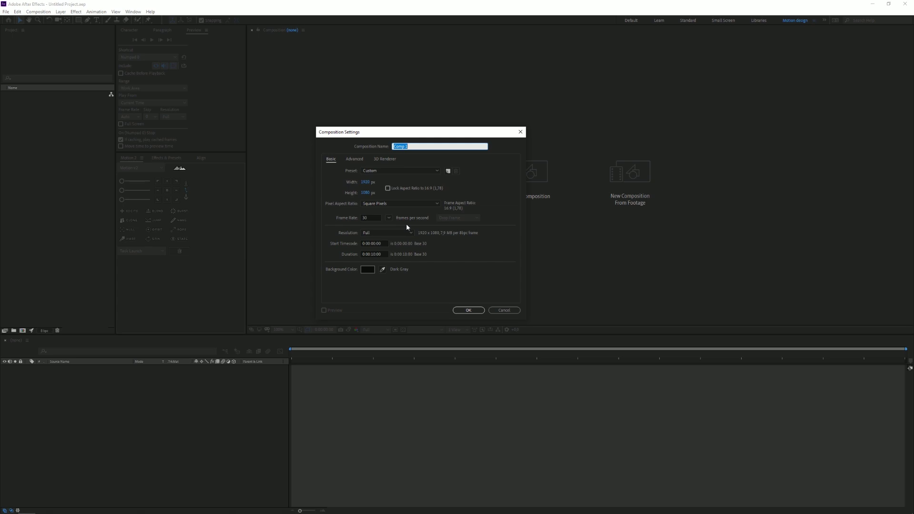
key(Return)
Step: Create a full-size solid layer in the composition with its colour set to black (000000)
right_click(74, 376)
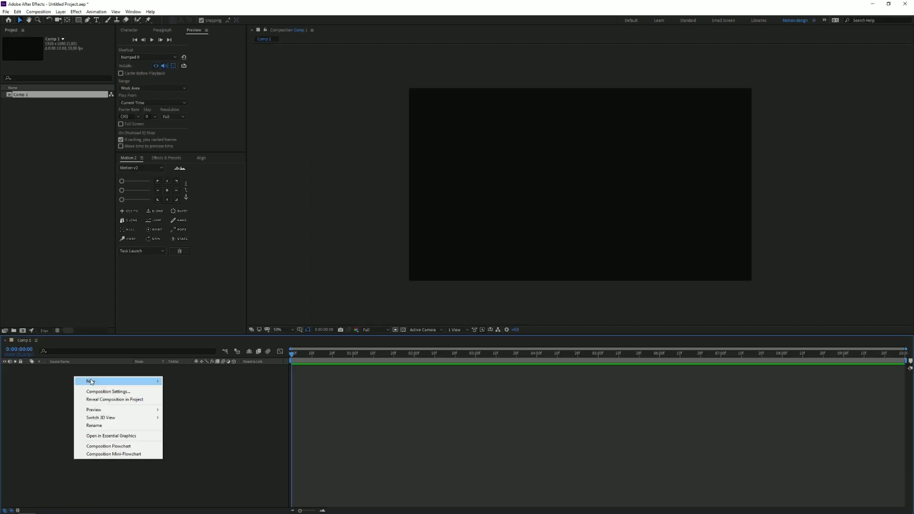
mouse_move(90, 381)
click(181, 400)
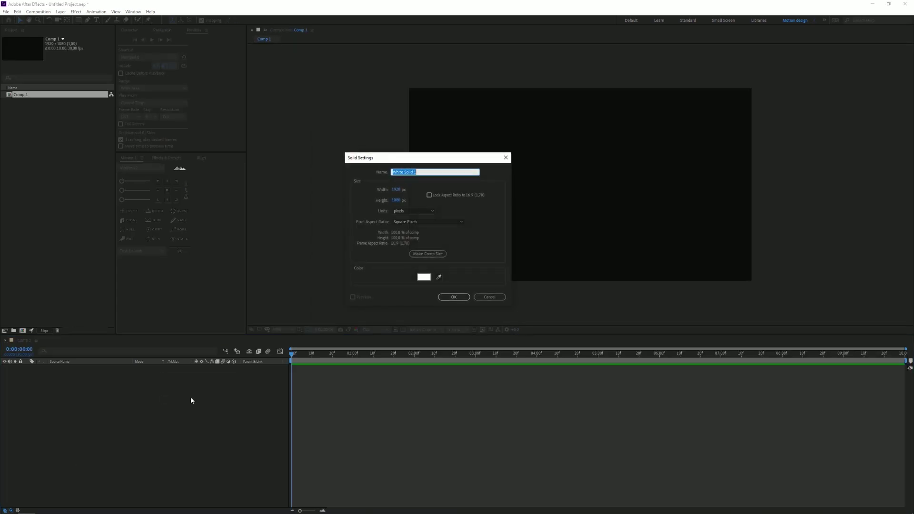
click(424, 277)
text(000000)
key(Return)
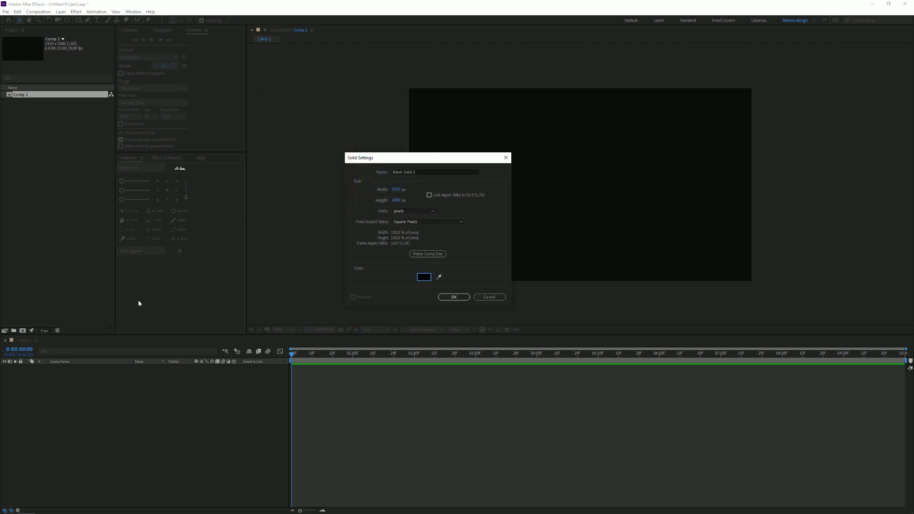
key(Return)
Step: Find the Video Copilot Element effect and apply it to the black solid layer
click(166, 158)
click(162, 166)
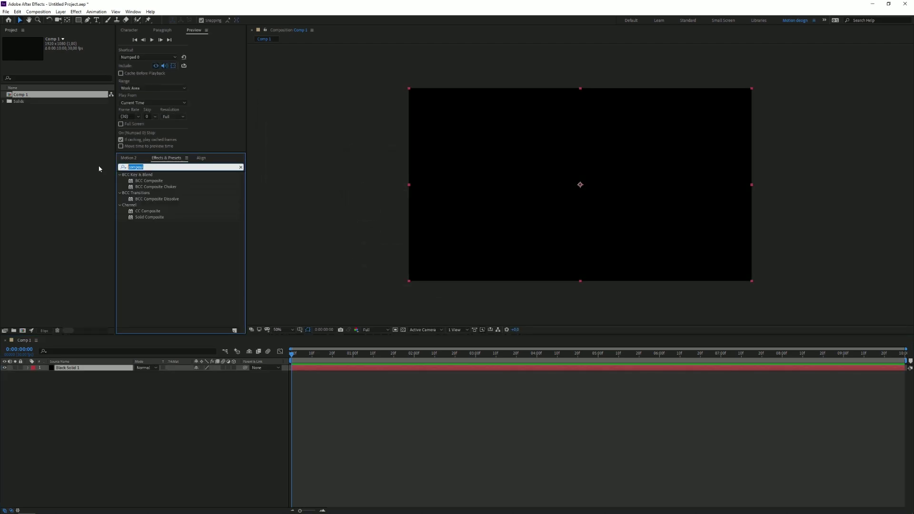
text(elmeent)
key(BackSpace)
key(BackSpace)
key(BackSpace)
key(BackSpace)
key(BackSpace)
text(ement)
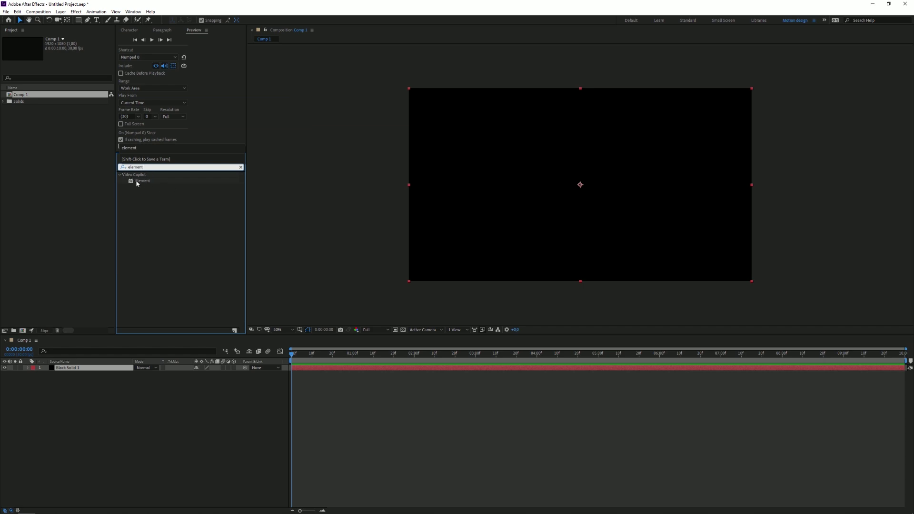
drag(136, 182, 120, 366)
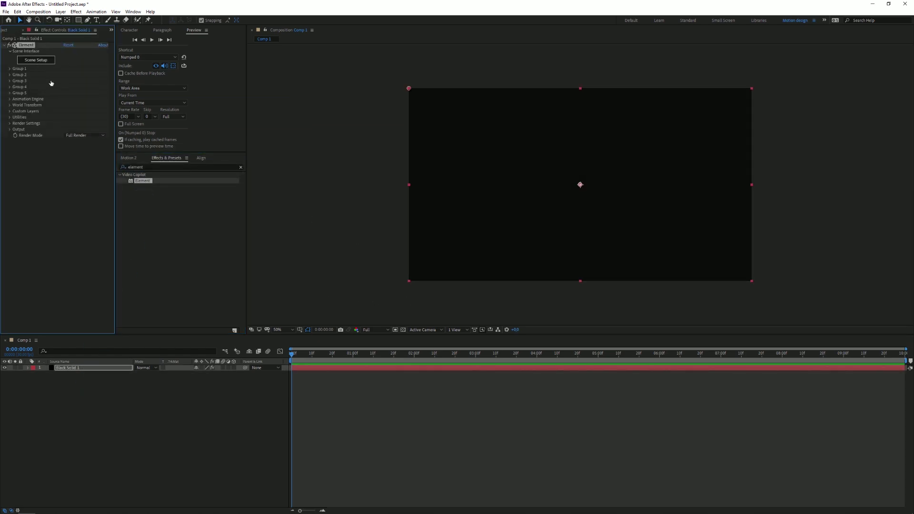
Step: Open Element's Scene Setup and import the "horizon 3d logo.obj" model with the default import preferences
click(42, 62)
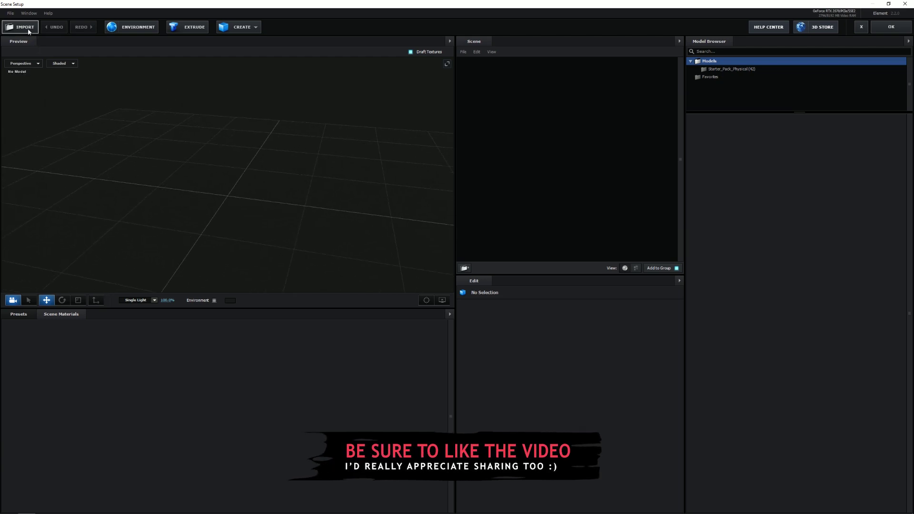
click(28, 29)
double_click(81, 75)
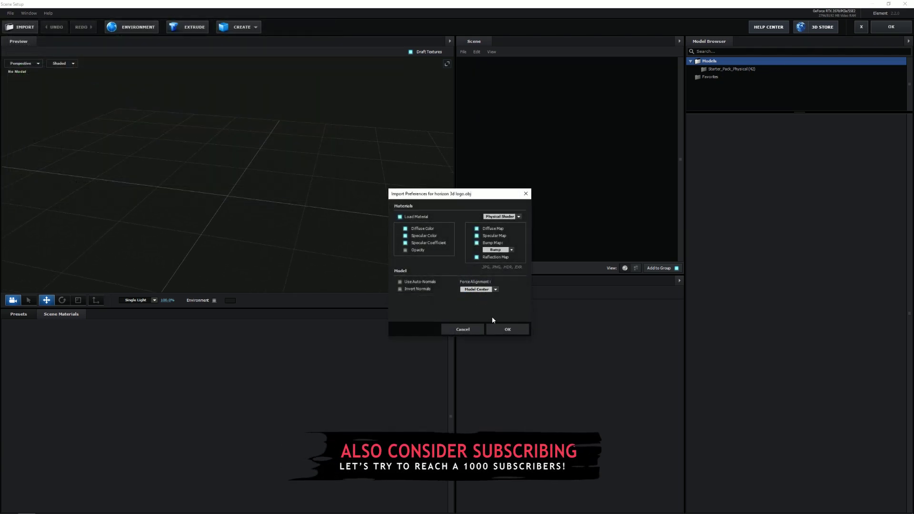
click(508, 329)
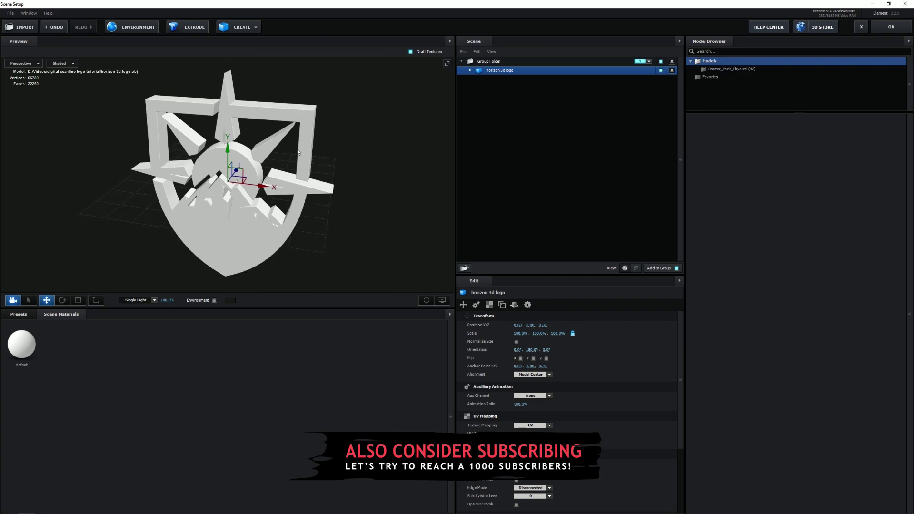
Step: Apply the Gold physical material preset to the imported logo, then try Chrome on it and undo that change
drag(391, 104, 421, 107)
click(27, 315)
click(34, 347)
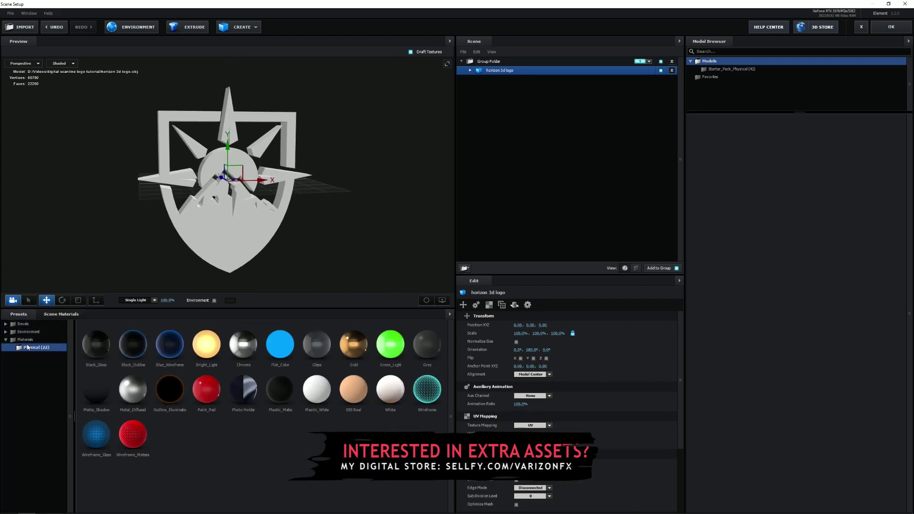
drag(358, 377, 240, 138)
drag(348, 196, 395, 206)
drag(243, 344, 238, 212)
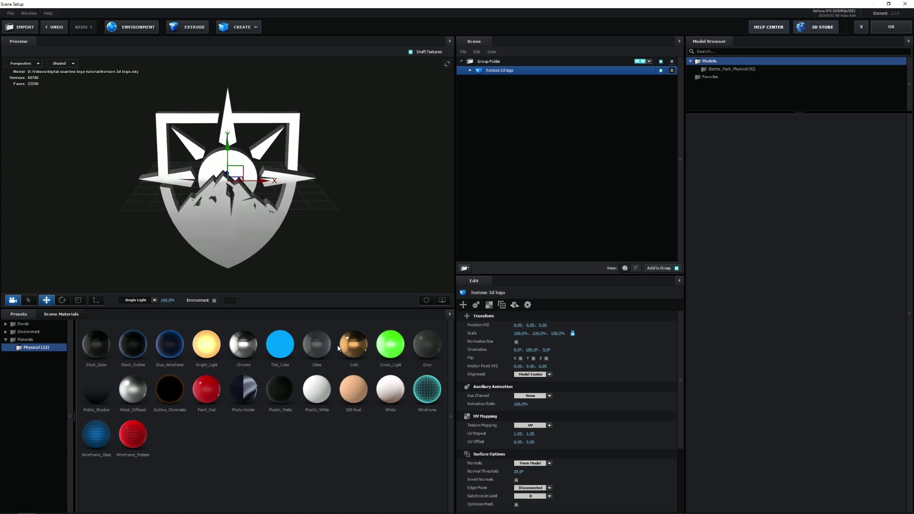
key(ctrl+z)
Step: Replace the scene's environment texture with Studio_blurred.png from the V1_Environment folder
click(135, 28)
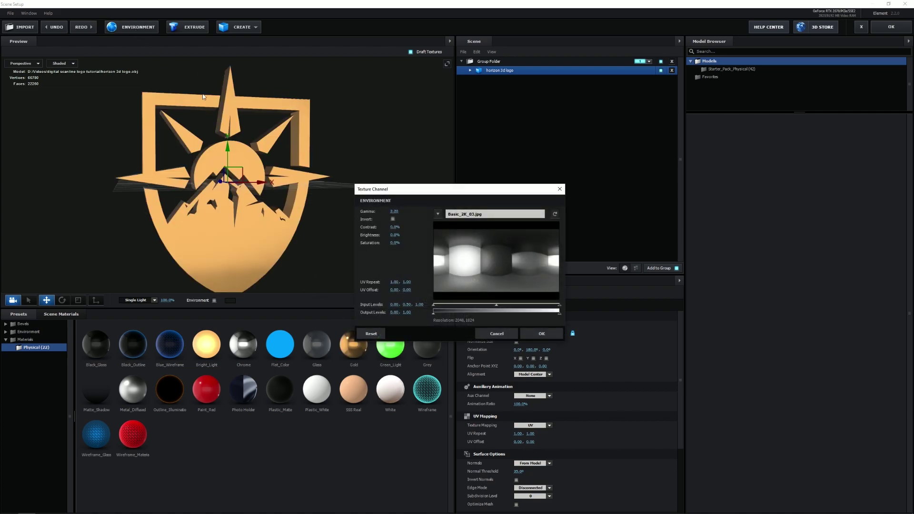
click(467, 222)
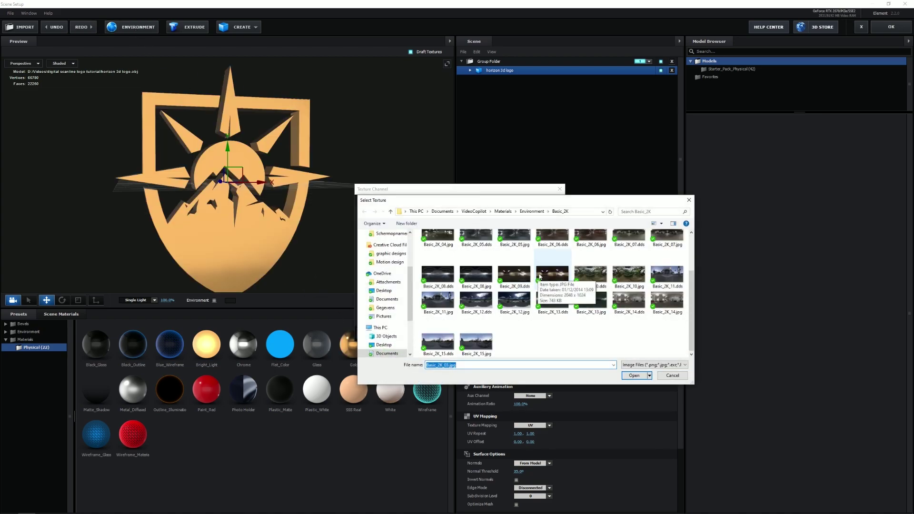
click(532, 212)
double_click(440, 251)
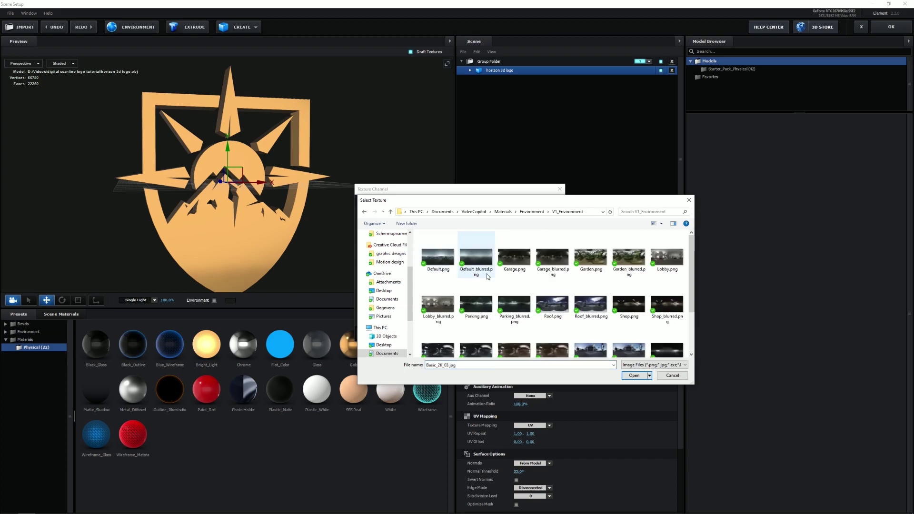
scroll(499, 288, down, 1)
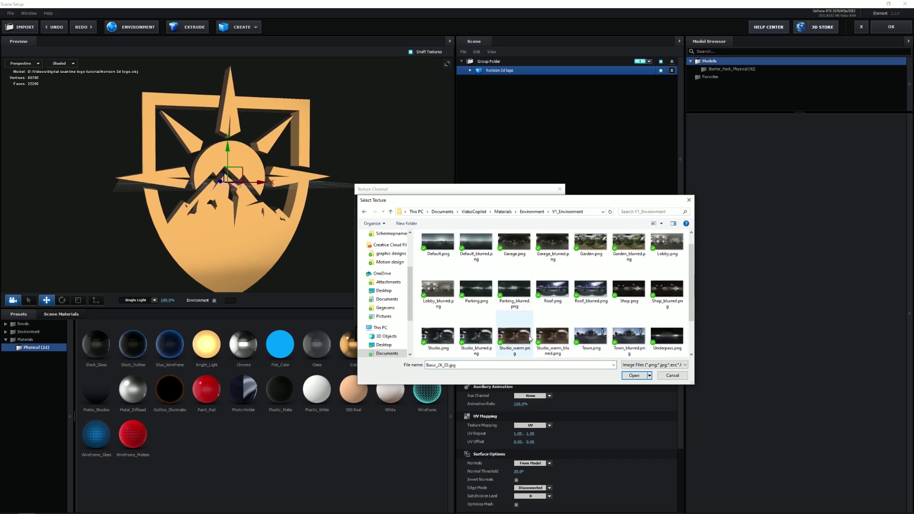
double_click(476, 335)
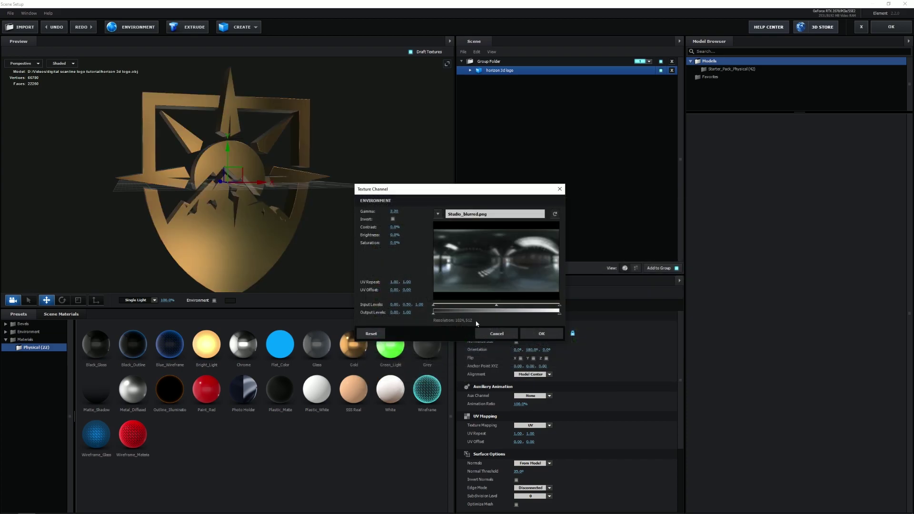
Step: Set the environment texture's contrast to 15% and check the reflections on the logo
drag(394, 227, 402, 227)
click(396, 227)
text(15)
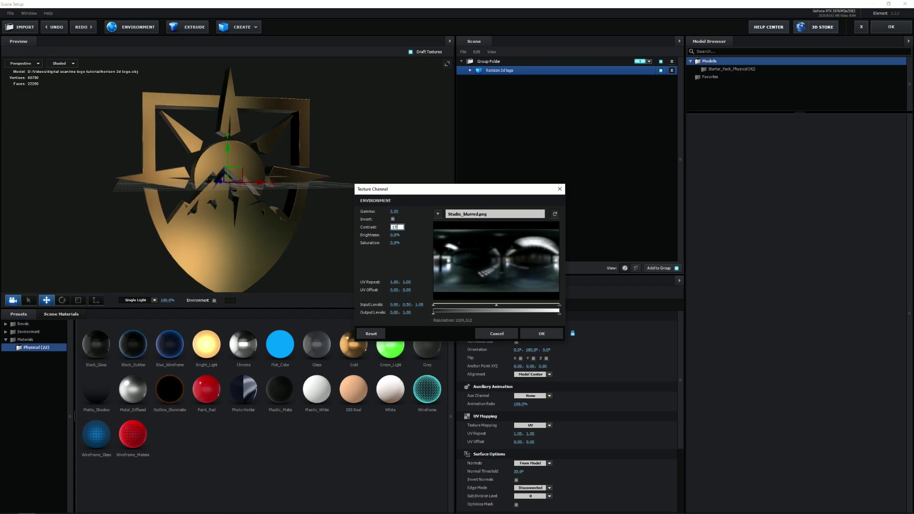
click(539, 332)
drag(329, 214, 342, 205)
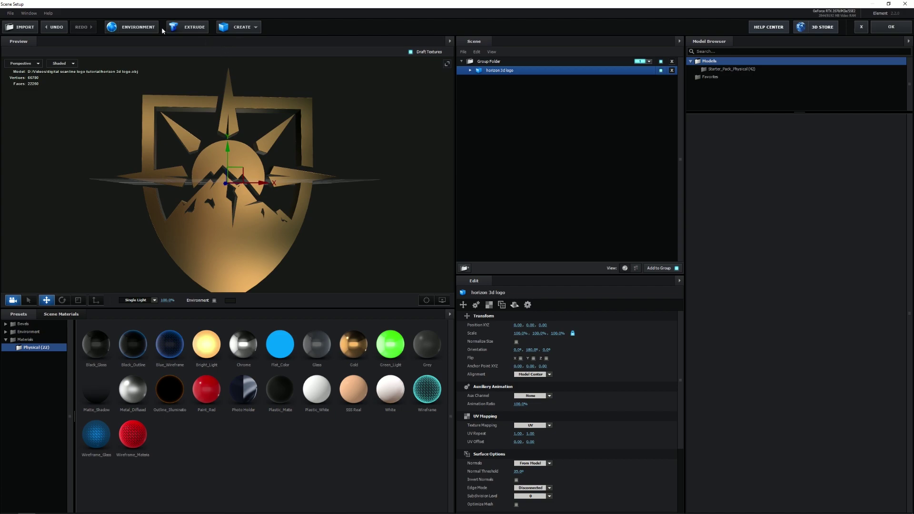
Step: Adjust the environment texture's UV offset to shift the logo's reflections and accept the Element scene
click(133, 27)
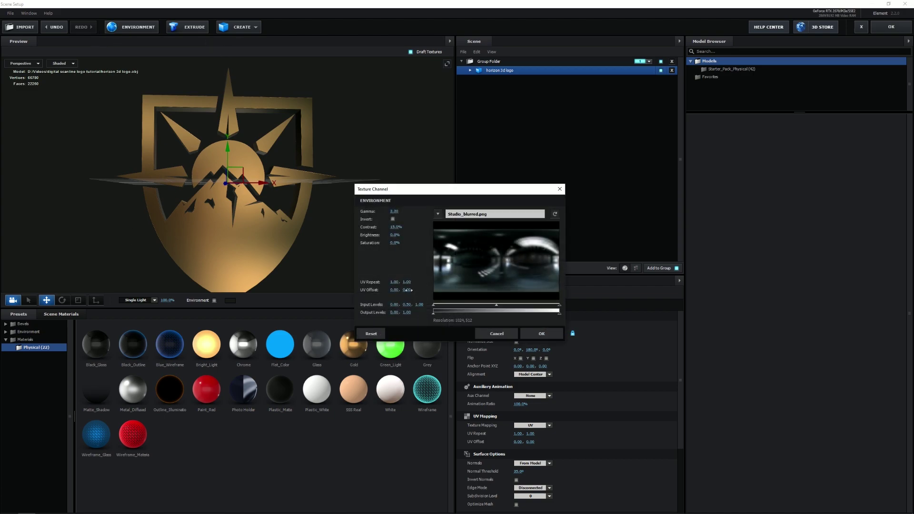
drag(408, 290, 270, 193)
click(532, 333)
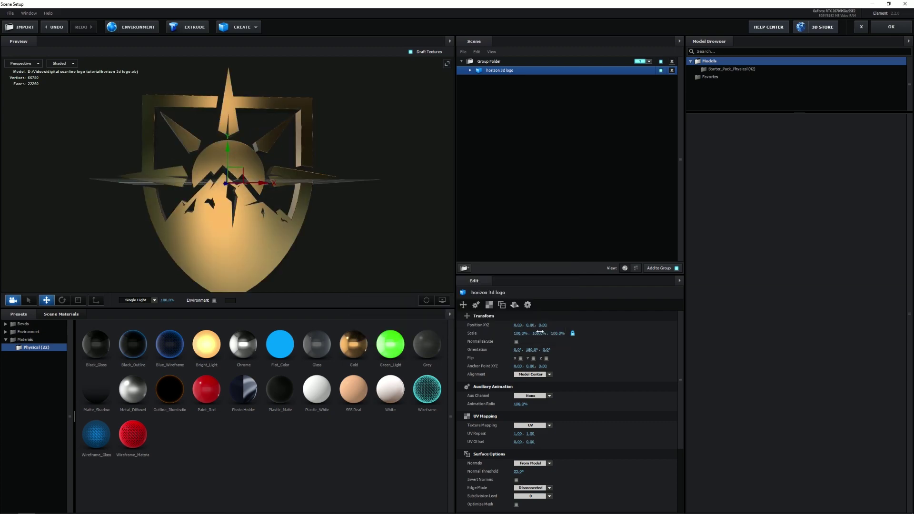
click(882, 29)
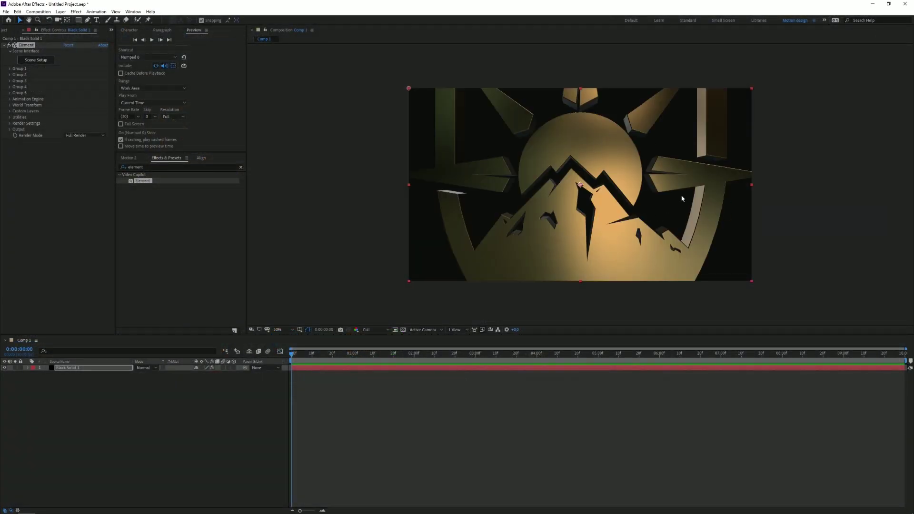
Step: Reduce Element's World Scale to 0.3 so the whole logo fits within the composition
click(10, 105)
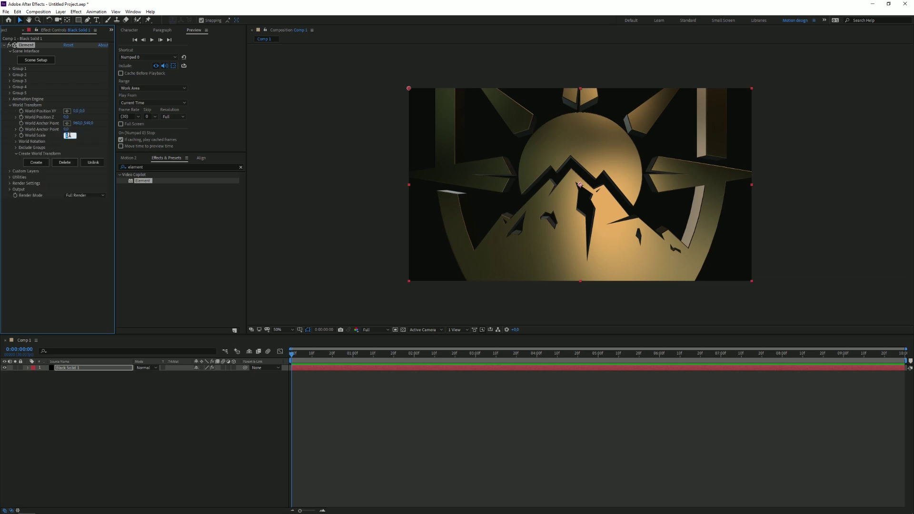
text(0,6)
key(Return)
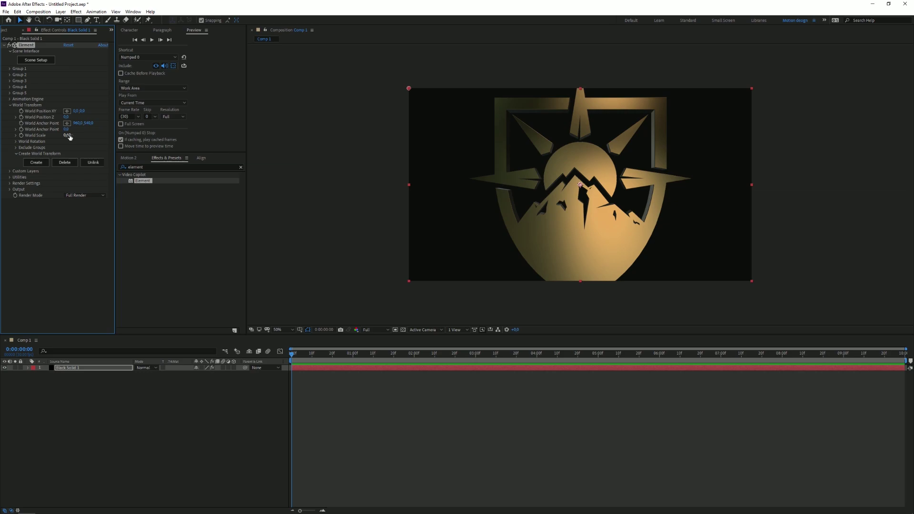
scroll(551, 150, up, 1)
Step: End the work area at 5 seconds and add Y Rotation World keyframes at 0 and 5 seconds
drag(571, 357, 598, 362)
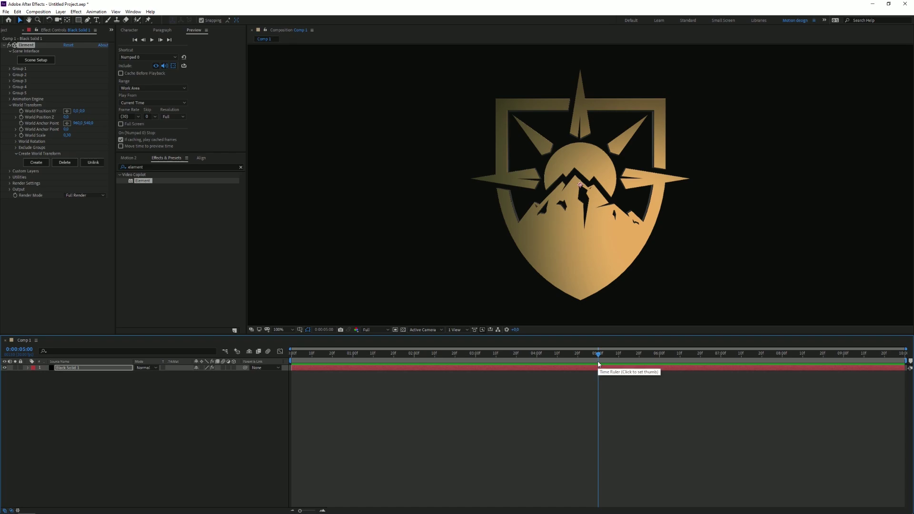
key(n)
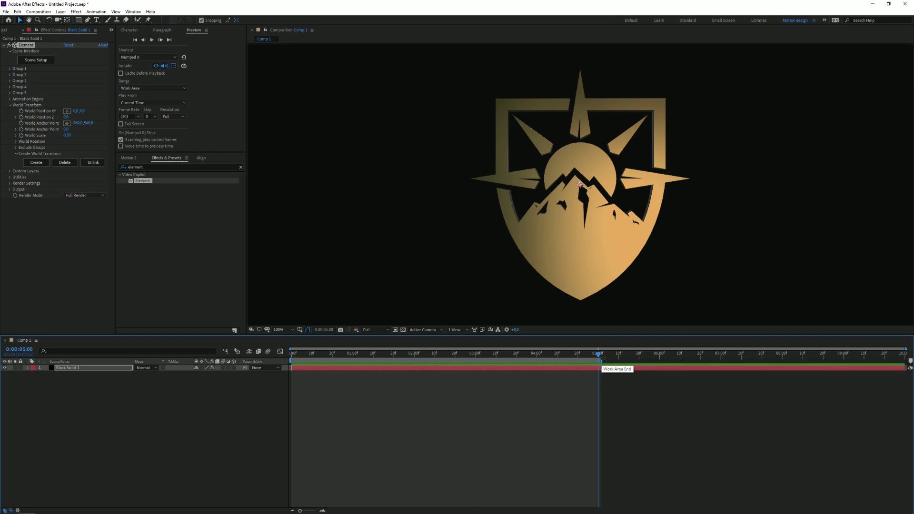
click(16, 142)
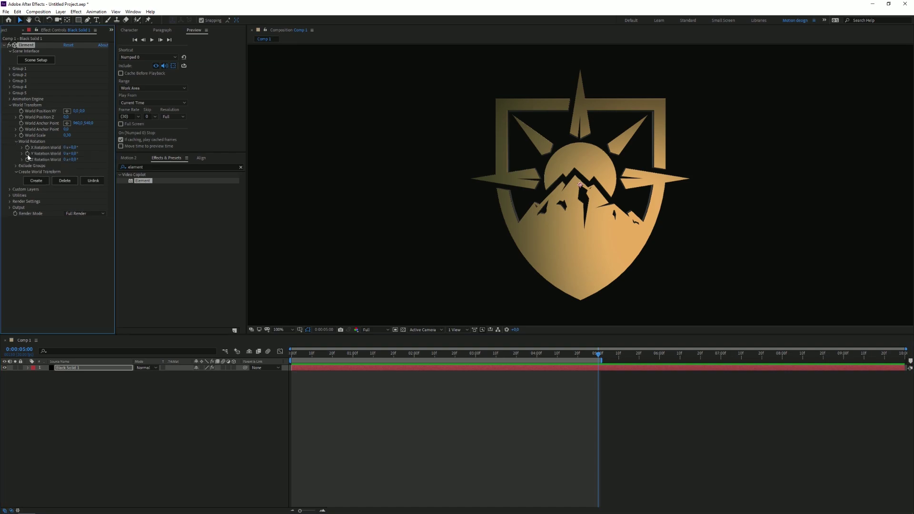
drag(300, 356, 290, 355)
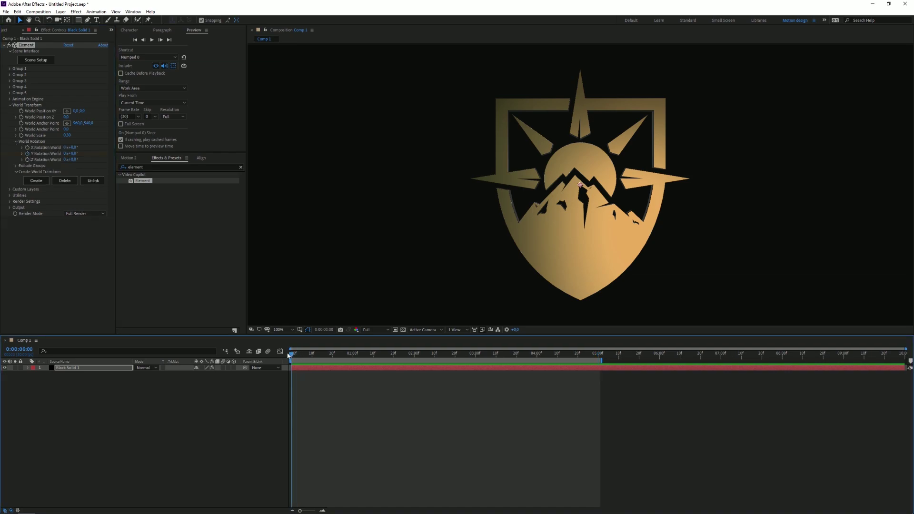
key(u)
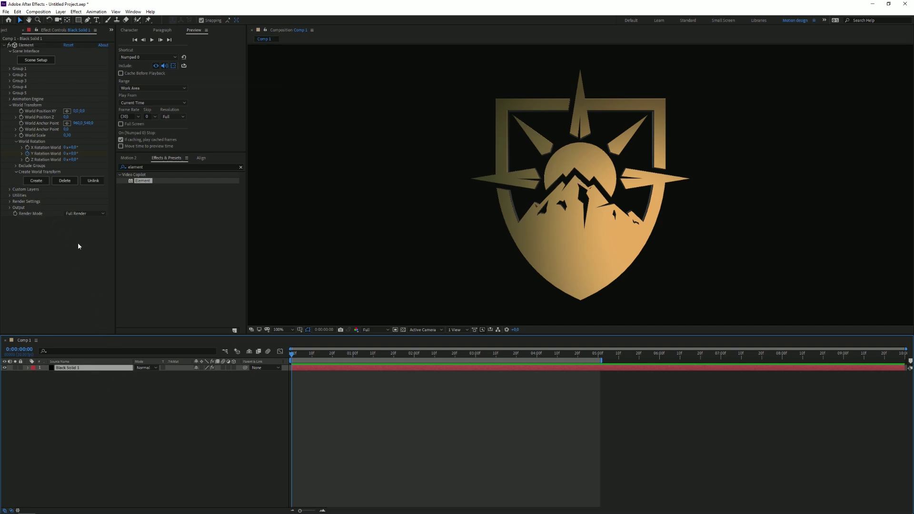
click(10, 379)
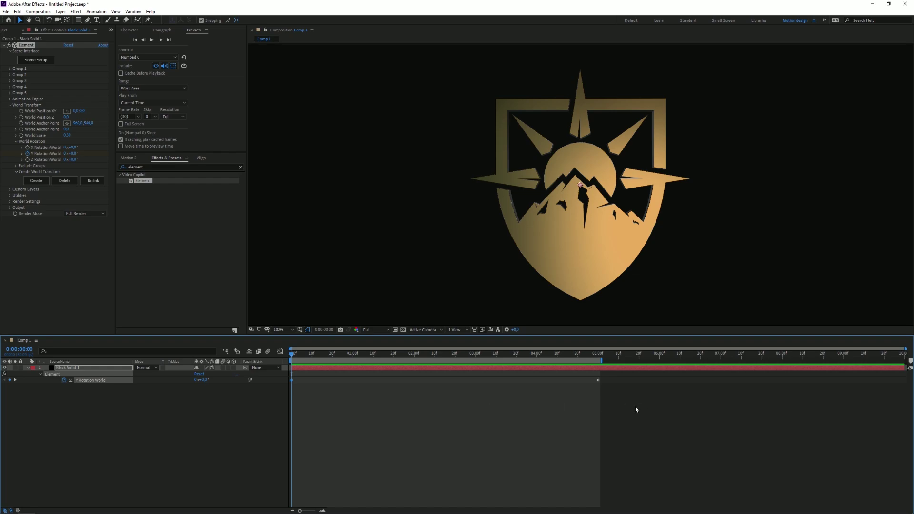
Step: Set the Y Rotation World keyframe at 5 seconds to one full revolution and preview the spin
key(k)
drag(598, 354, 149, 342)
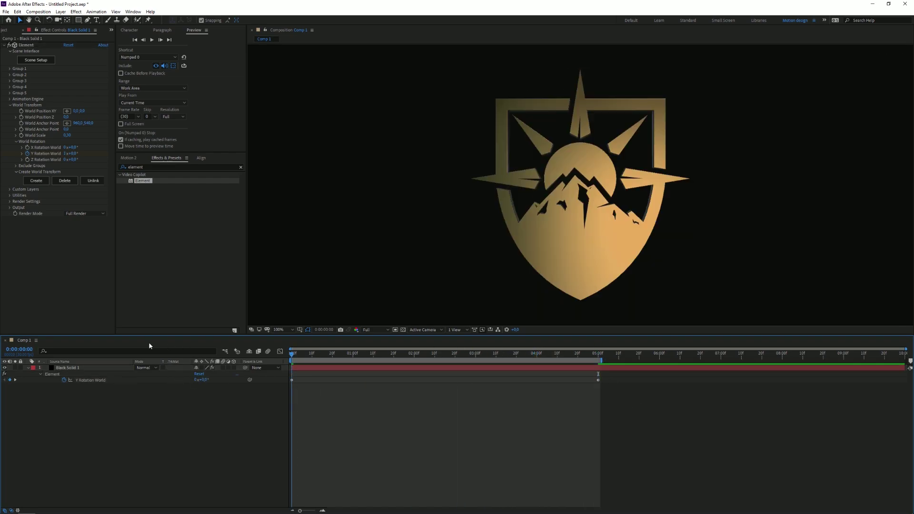
key(space)
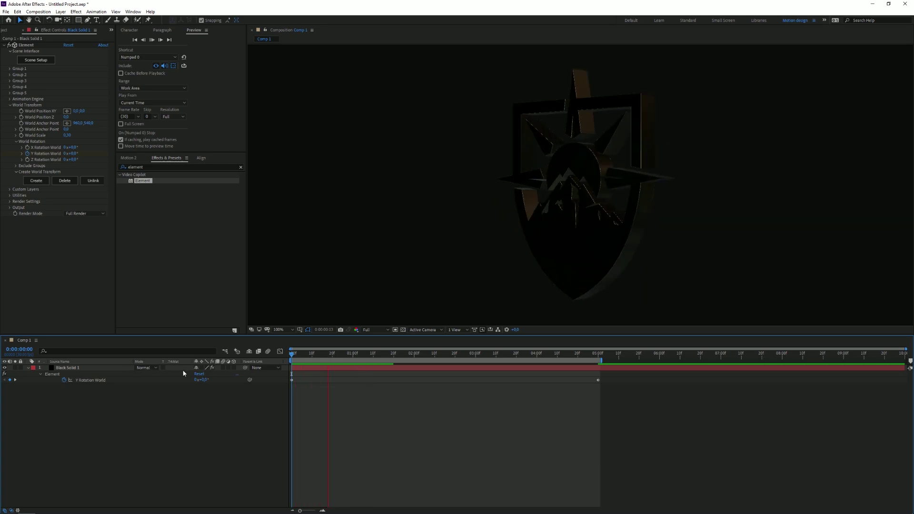
Step: Shorten the work area to end at 0:00:04:29, one frame before the last keyframe, and check the rotation
drag(387, 379, 599, 384)
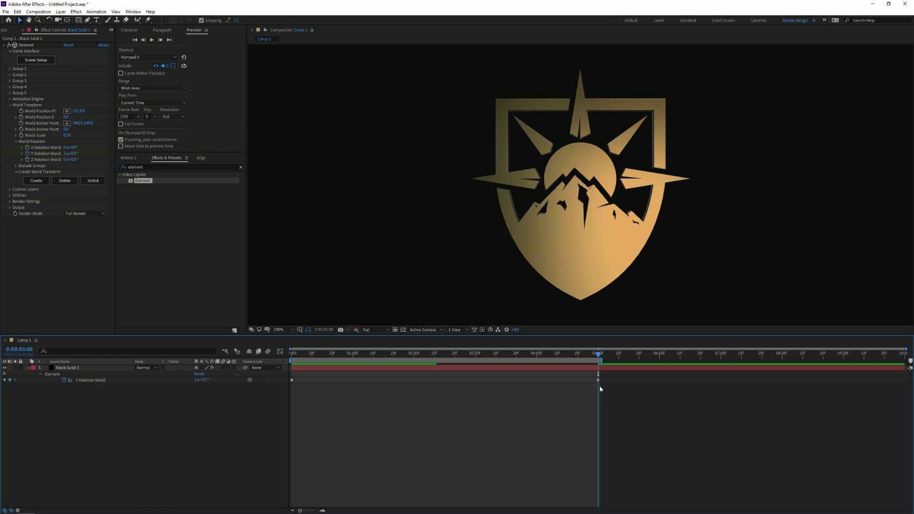
key(Page_Up)
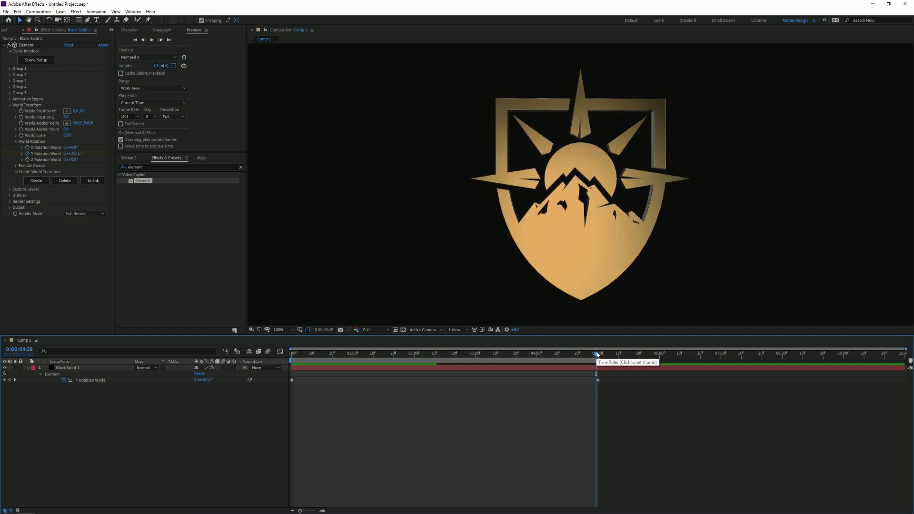
click(600, 355)
drag(599, 355, 223, 370)
drag(305, 361, 594, 358)
key(space)
click(586, 357)
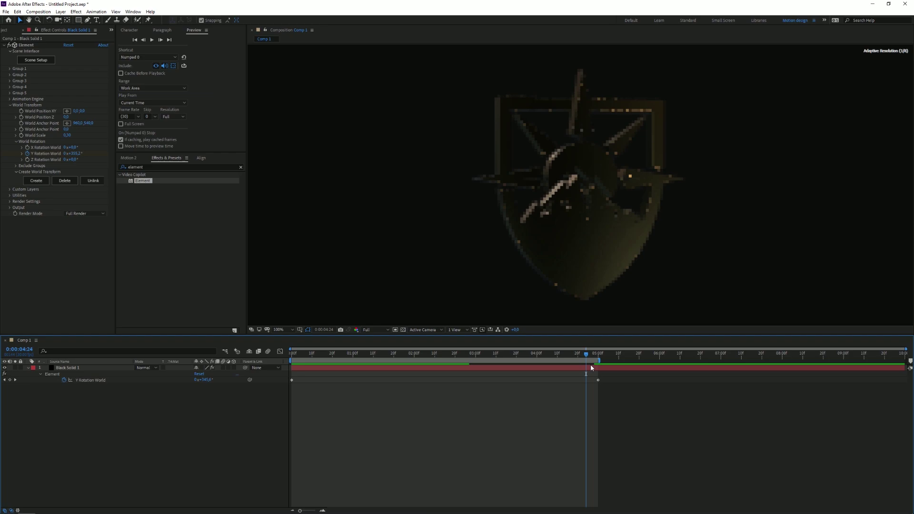
Step: Go to 0:00:00:23 and apply the Sapphire S_Glow effect to the black solid below Element
drag(588, 358, 338, 374)
click(143, 167)
text(glow)
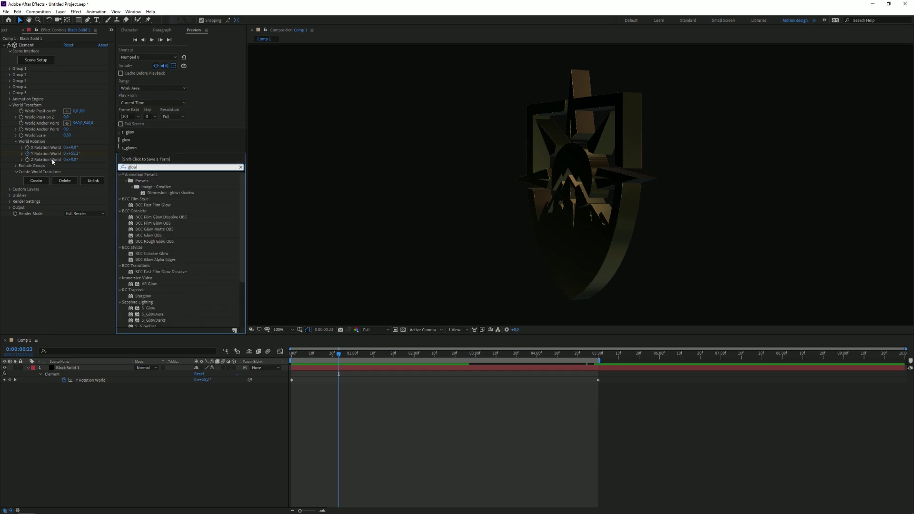
drag(155, 260, 48, 231)
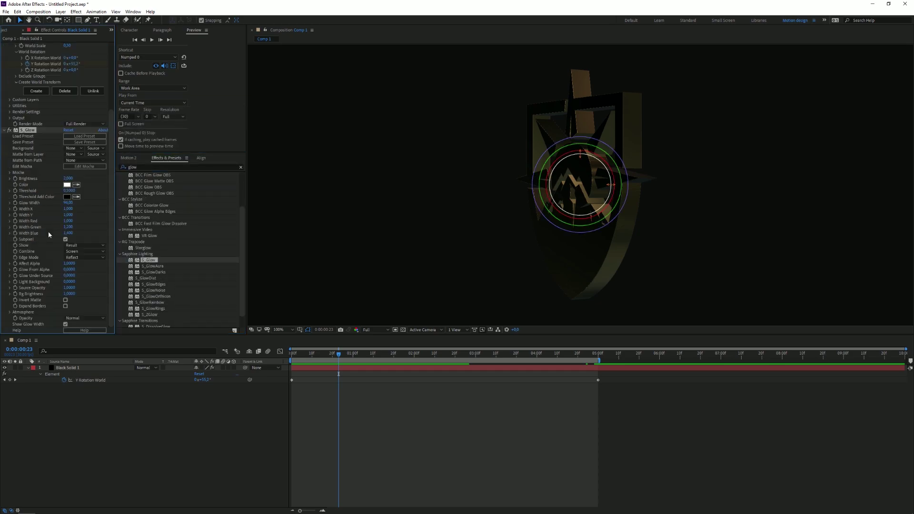
Step: Set the S_Glow color to orange and its Glow Width to 40
click(66, 105)
click(366, 191)
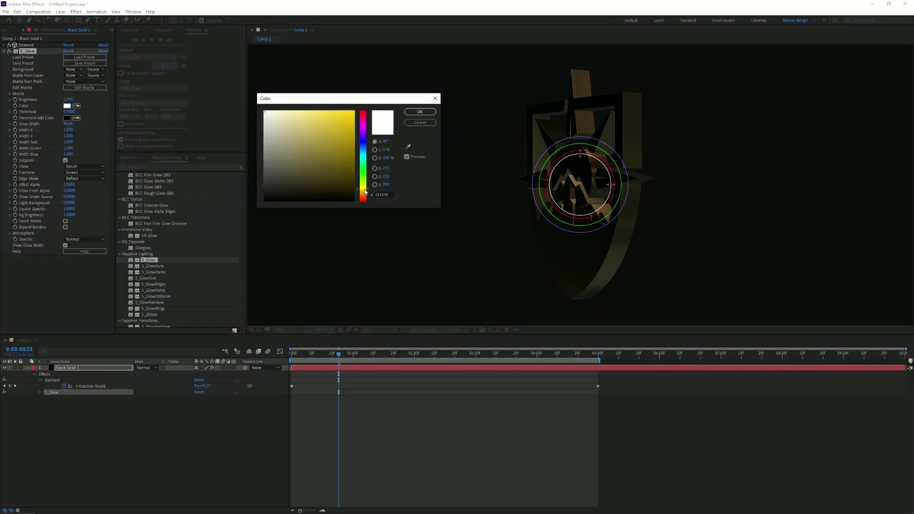
drag(336, 135, 381, 101)
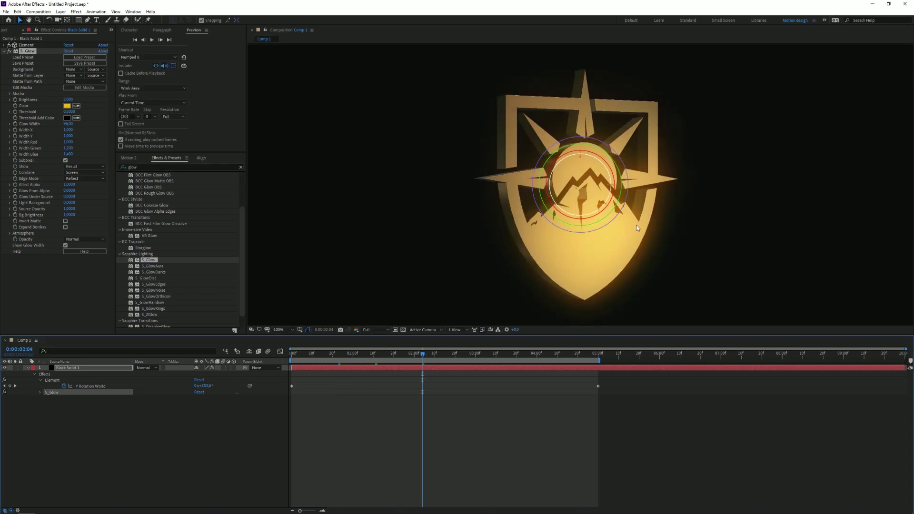
click(69, 123)
key(Return)
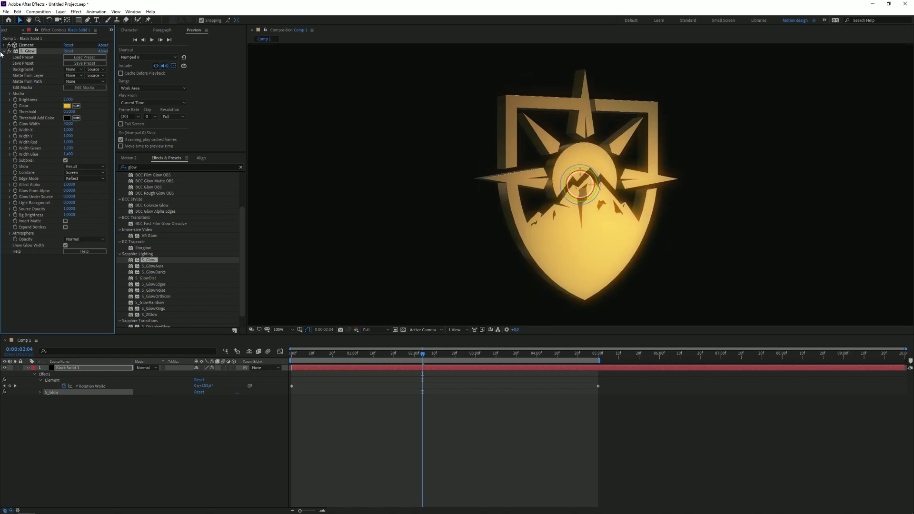
Step: Duplicate the S_Glow effect, then set the copy's Glow Width to 150 and adjust its Brightness
key(ctrl+d)
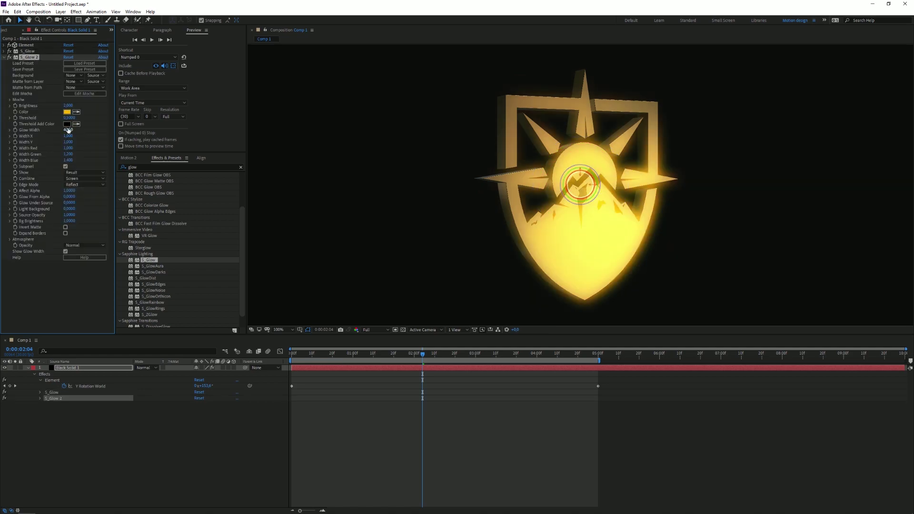
click(68, 130)
text(150)
key(Return)
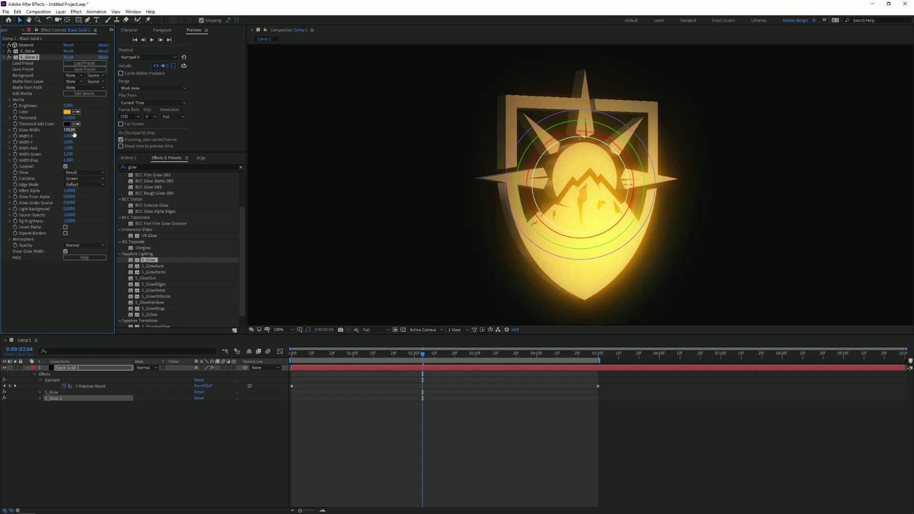
click(69, 106)
key(Return)
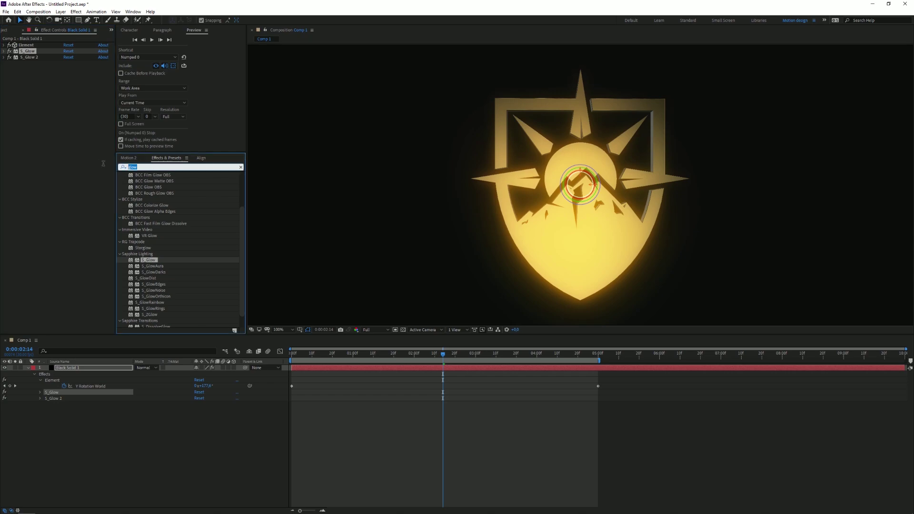
Step: Find the Trapcode Shine effect and apply it to the logo solid below both glow effects
key(ctrl+5)
text(shine)
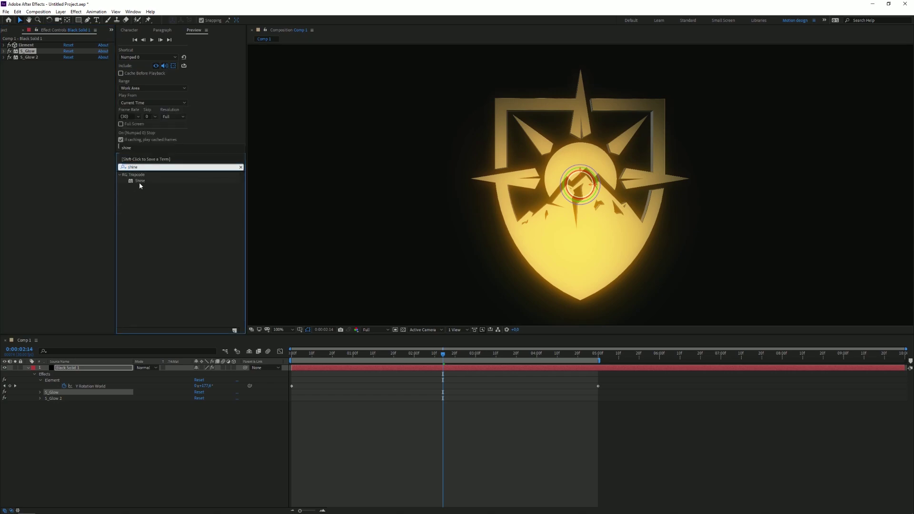
drag(139, 181, 61, 95)
Step: Create a new pure black solid and place it beneath the logo layer as the background
right_click(122, 351)
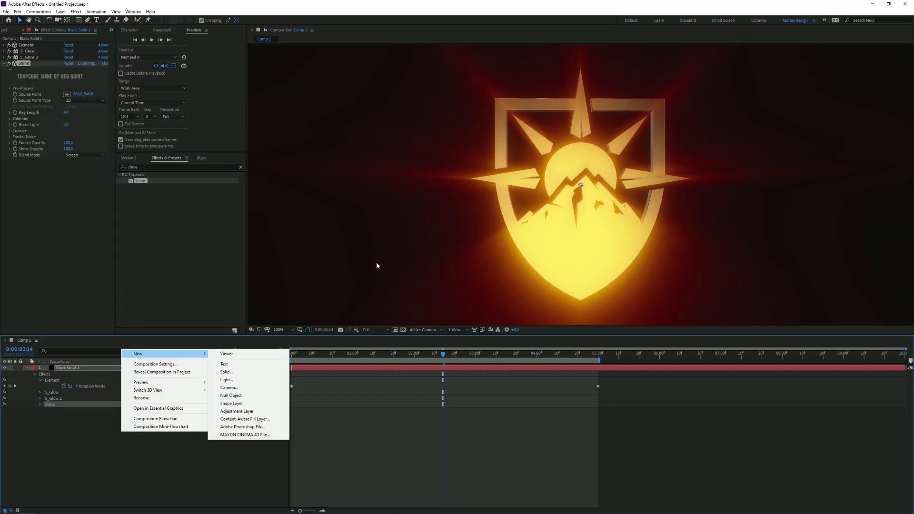
click(226, 371)
click(424, 276)
click(292, 172)
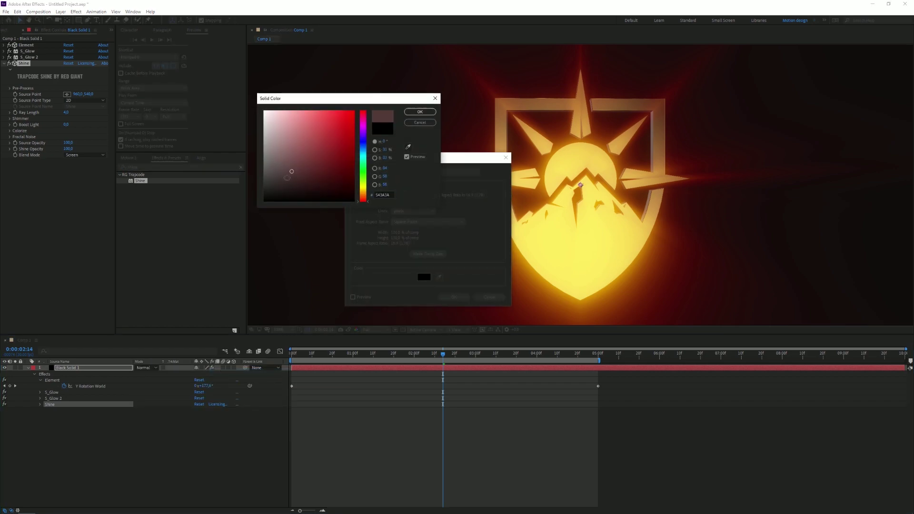
drag(287, 177, 263, 202)
key(Return)
key(Return)
drag(67, 367, 64, 412)
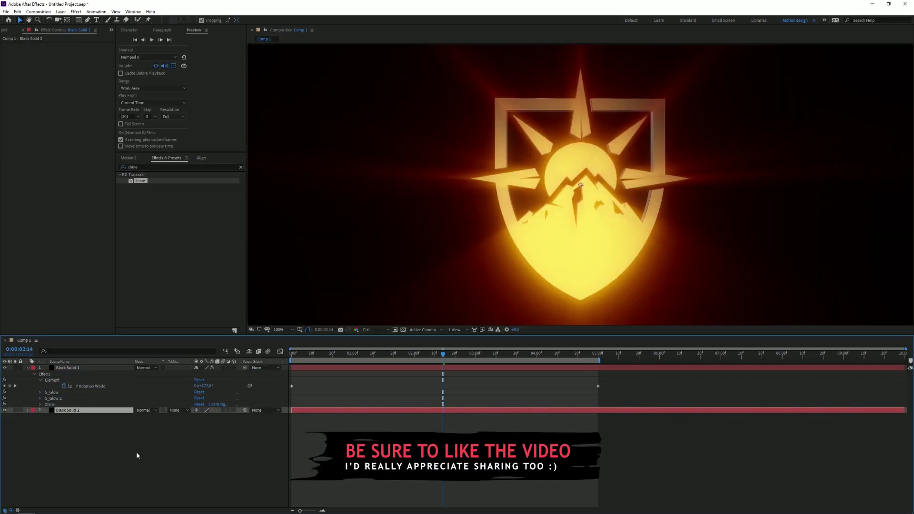
Step: Collapse the logo layer's effects list, set Shine's Ray Length to 2 and scrub the timeline to check the rays
click(137, 455)
scroll(495, 248, down, 1)
scroll(524, 236, up, 1)
click(34, 373)
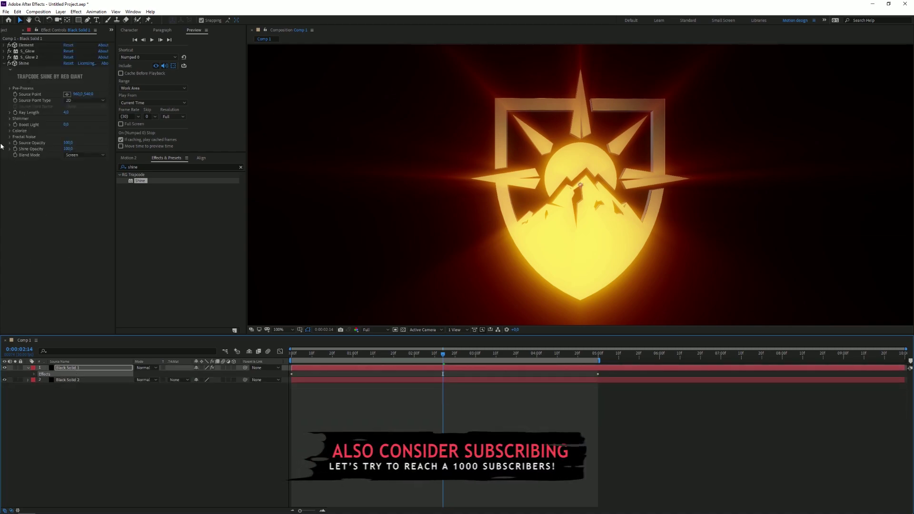
click(71, 113)
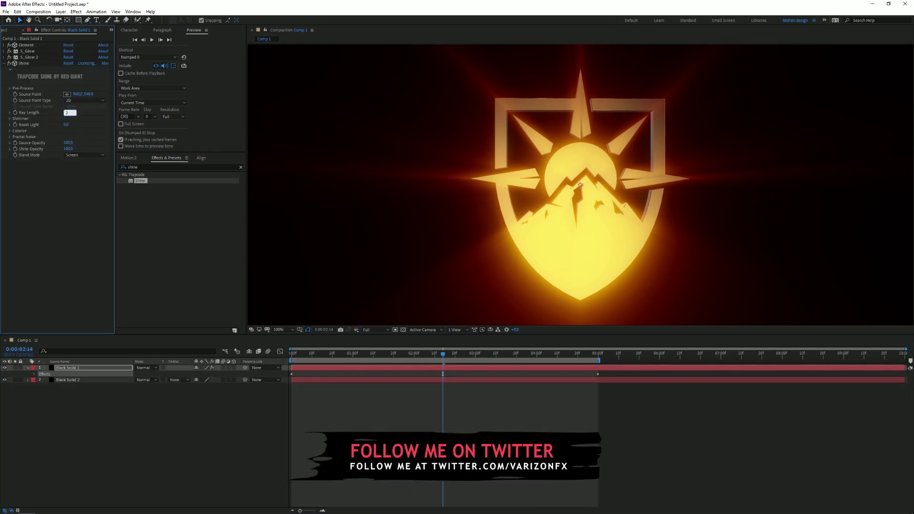
text(2)
key(Return)
click(453, 355)
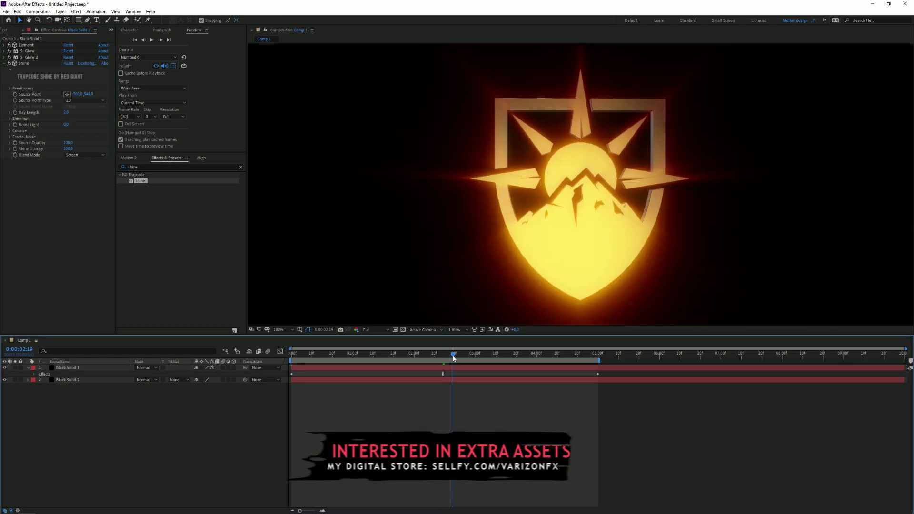
drag(452, 358, 495, 356)
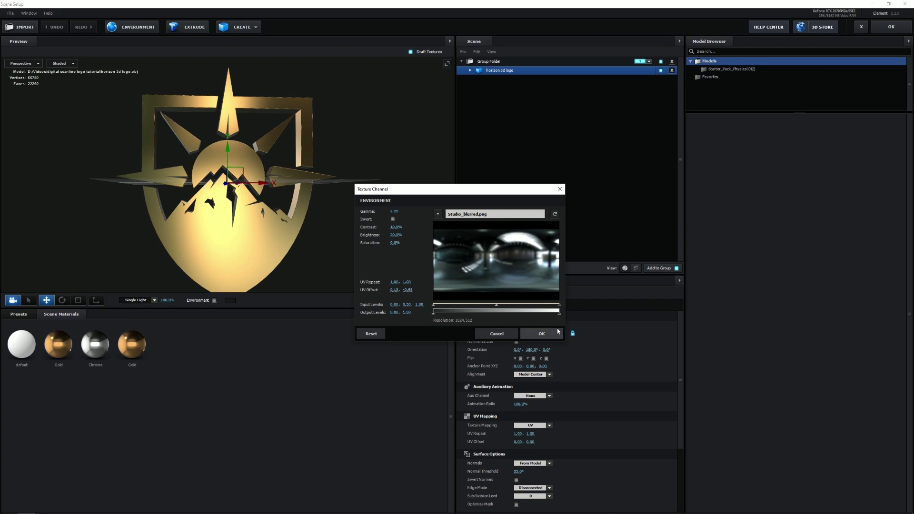
Step: Accept the Studio_blurred.png environment texture settings in Element and collapse the Element effect's parameters
click(541, 333)
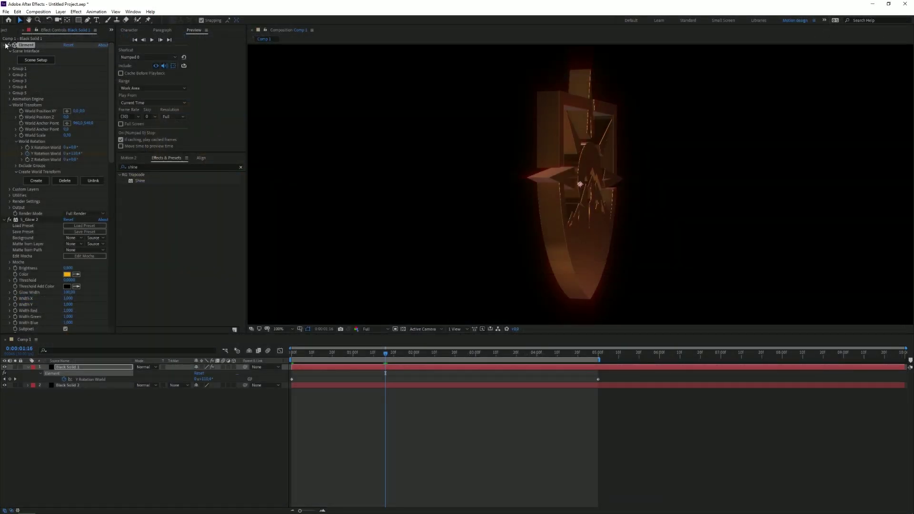
click(5, 45)
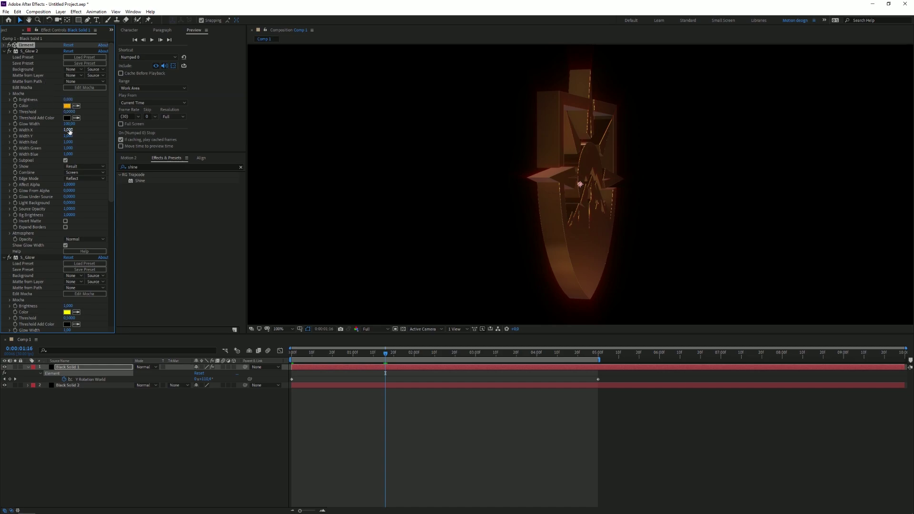
Step: Enable Expand Borders on S_Glow 2, collapse both glow effects and preview the spin from the start
scroll(50, 110, down, 3)
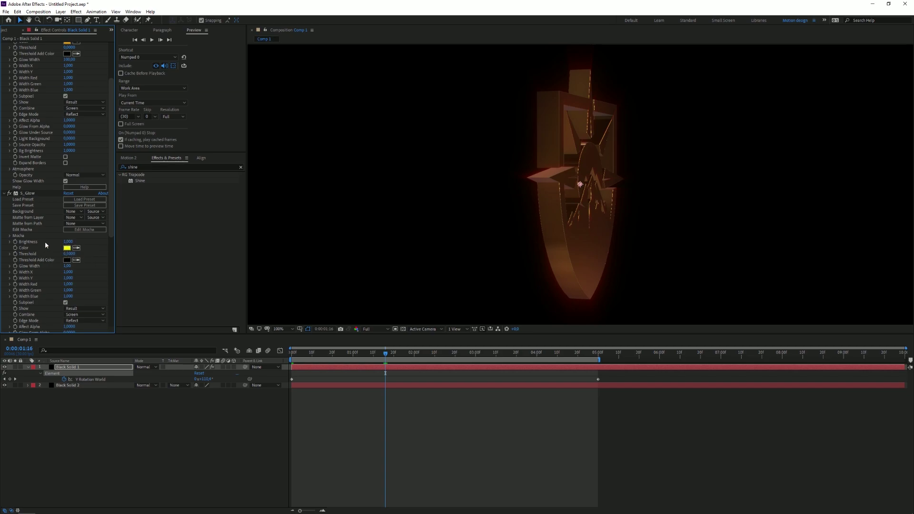
click(5, 195)
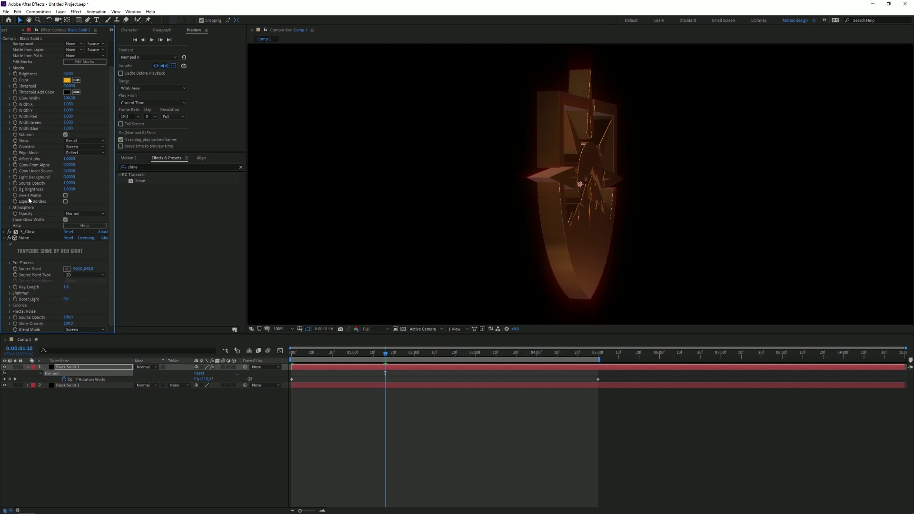
click(65, 202)
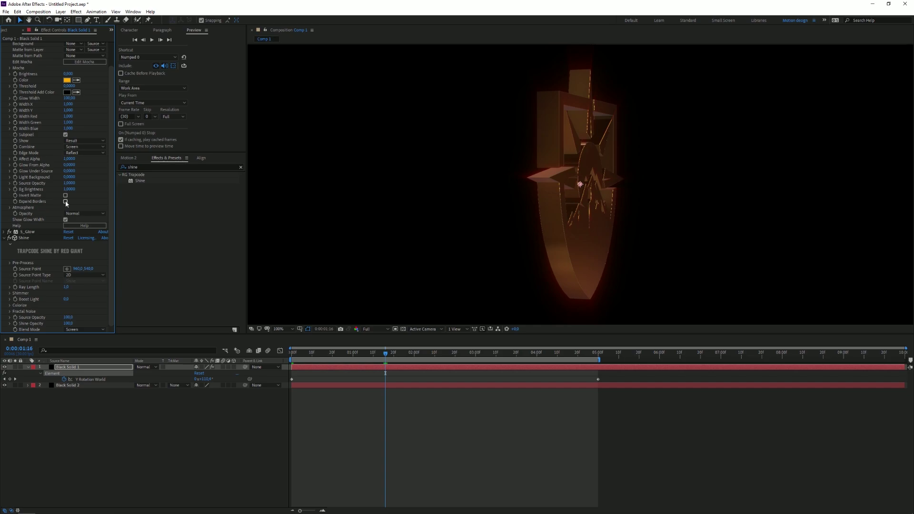
click(7, 232)
scroll(655, 214, down, 2)
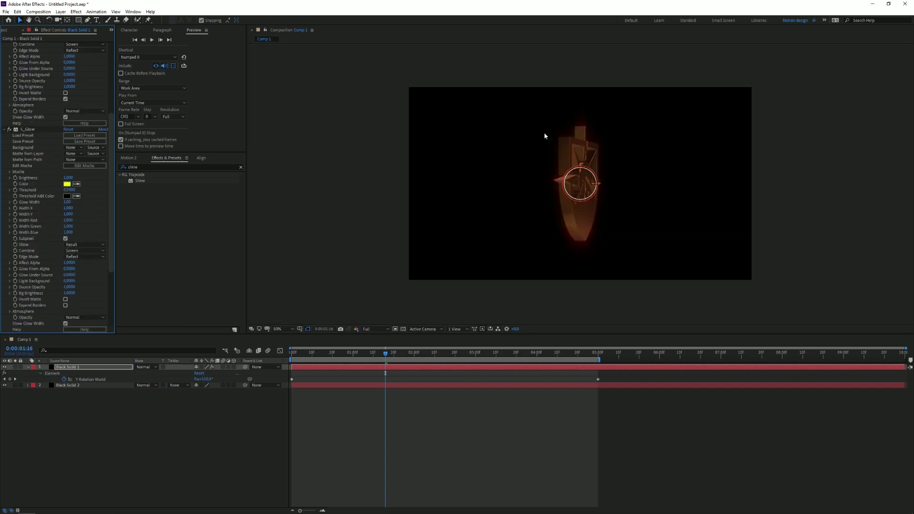
click(3, 131)
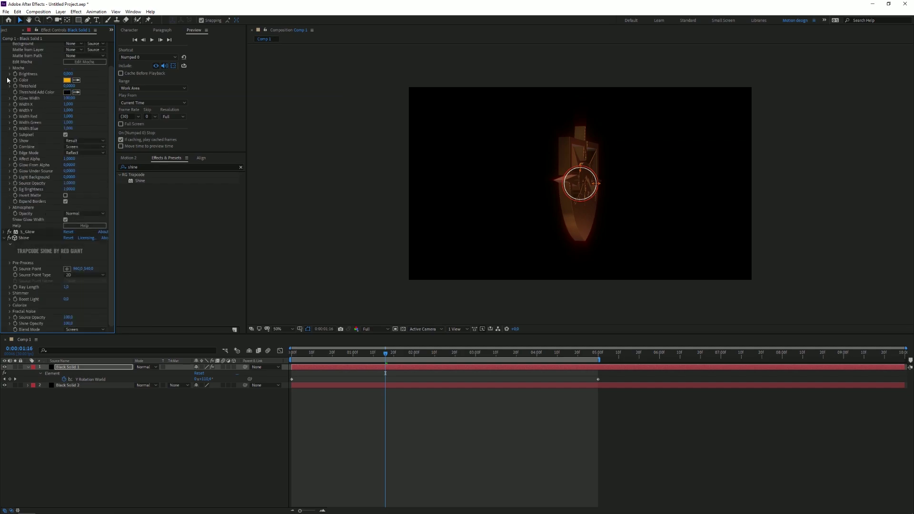
scroll(7, 79, up, 1)
click(4, 52)
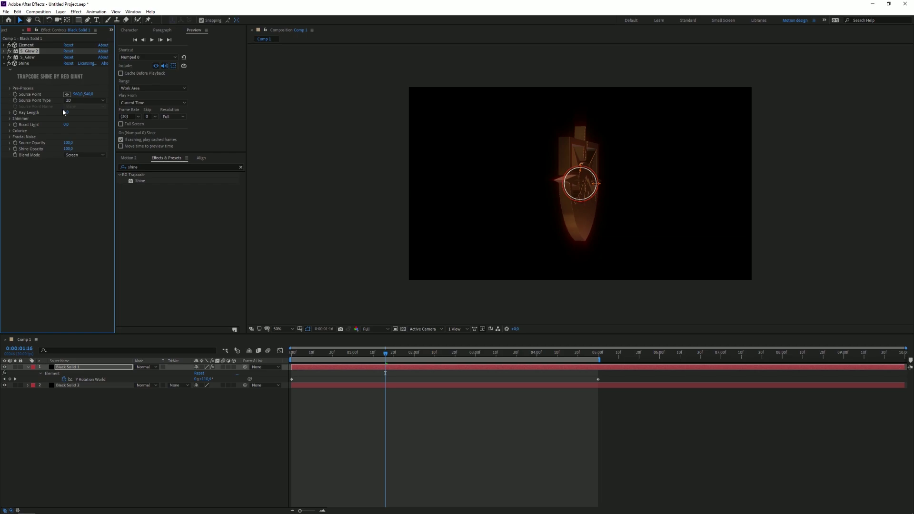
scroll(274, 171, up, 1)
click(291, 353)
key(space)
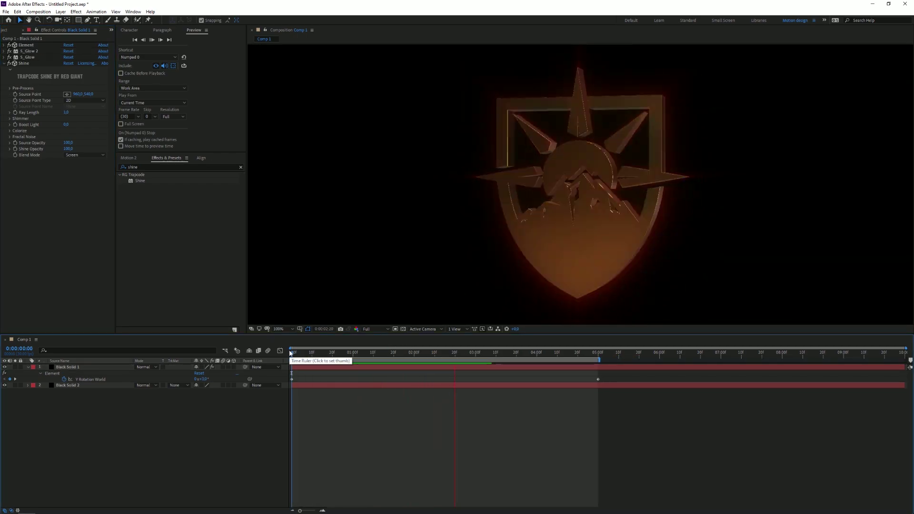
Step: Set Element's output Supersampling to 8, enable Enhanced Multisampling and preview the smoothed logo edges
scroll(637, 149, up, 4)
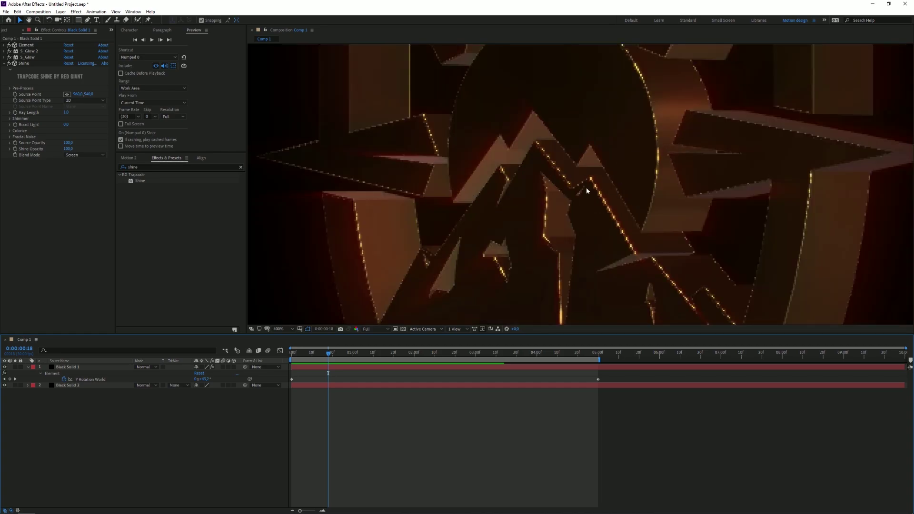
click(4, 63)
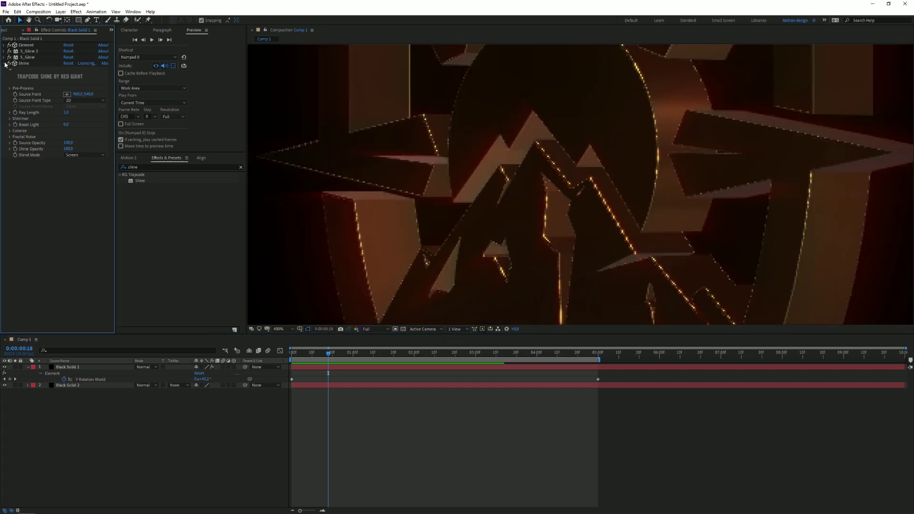
click(4, 45)
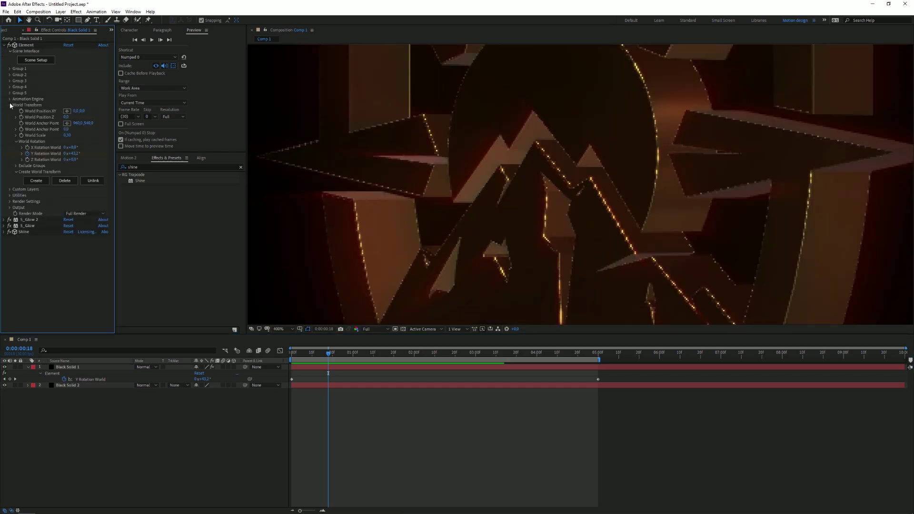
click(10, 105)
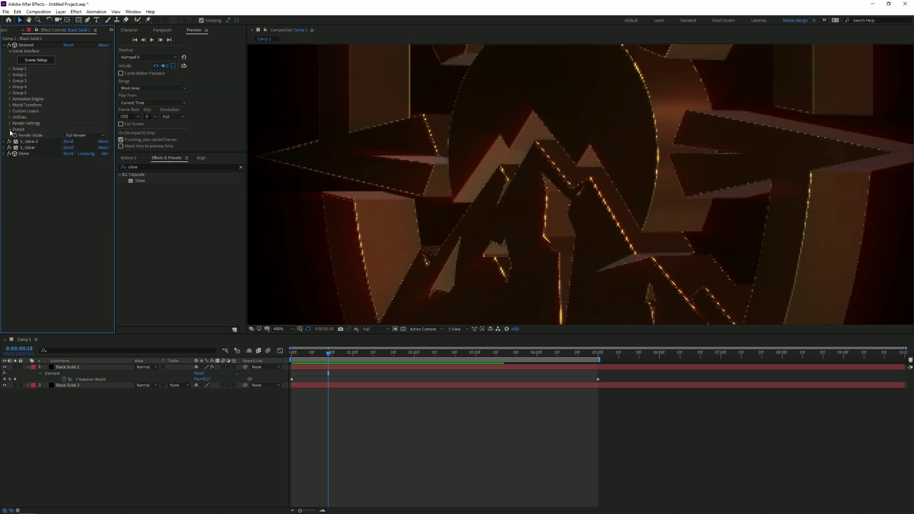
click(10, 130)
click(70, 152)
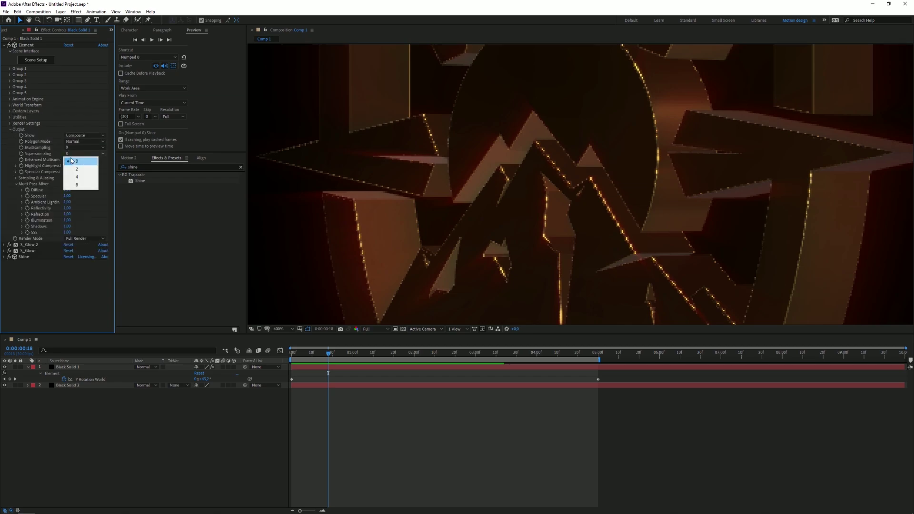
click(73, 184)
click(97, 191)
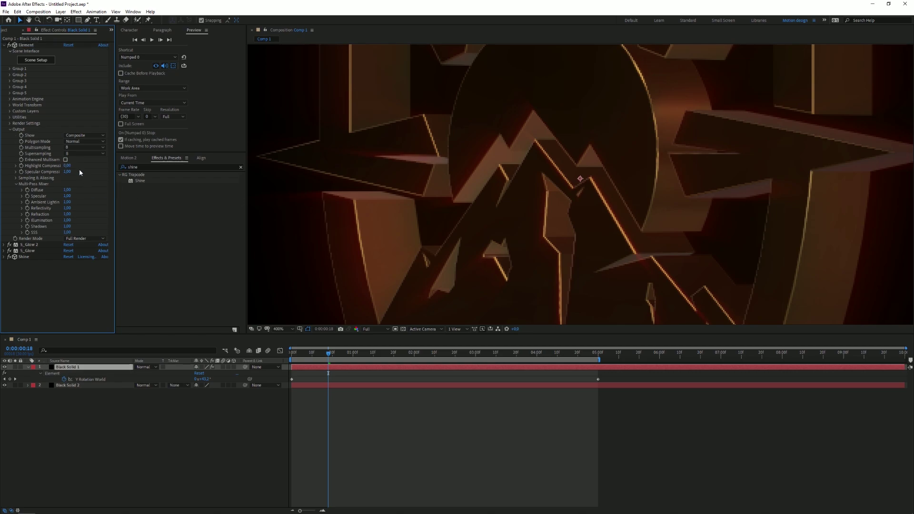
key(comma)
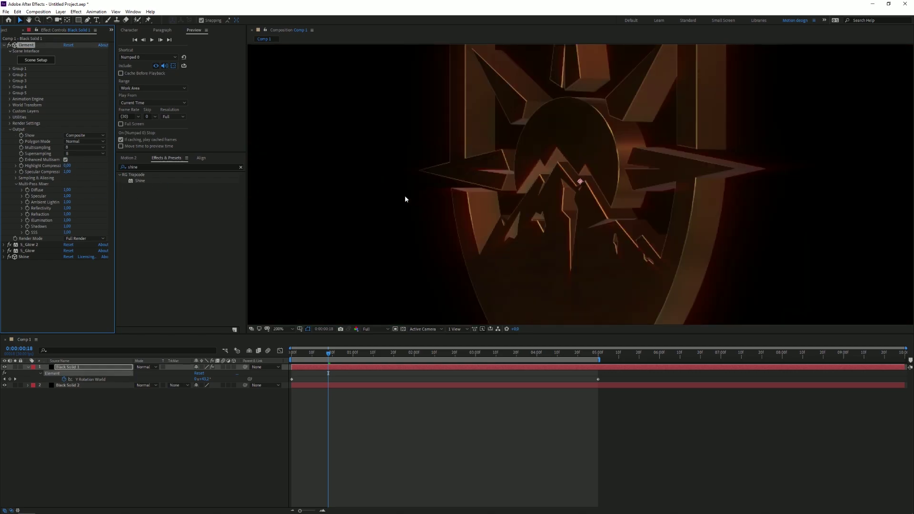
key(comma)
key(space)
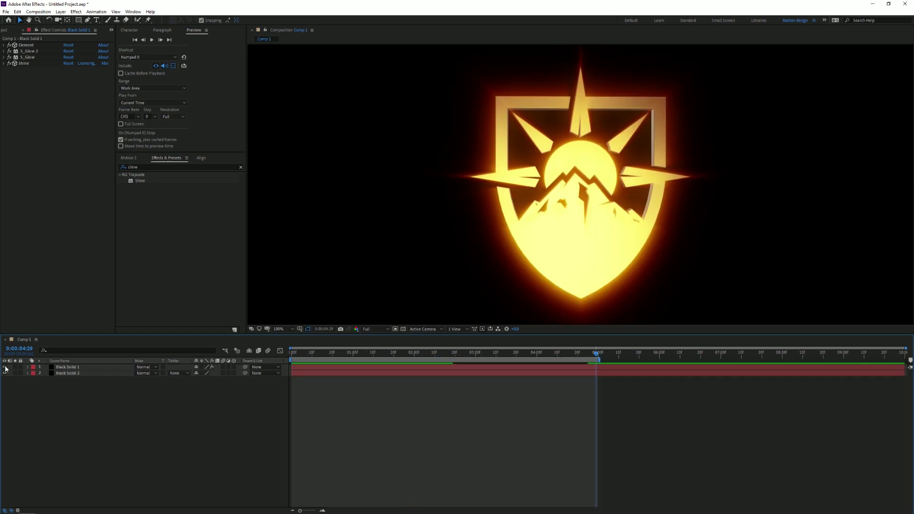
Step: Hide the logo layer and create a new comp-size black solid at the top of the layer stack
click(5, 367)
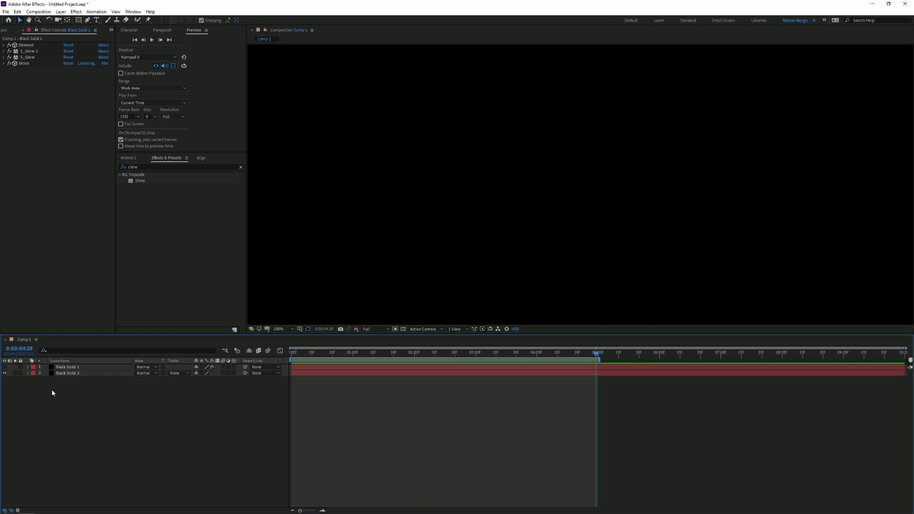
right_click(53, 392)
mouse_move(95, 395)
click(172, 414)
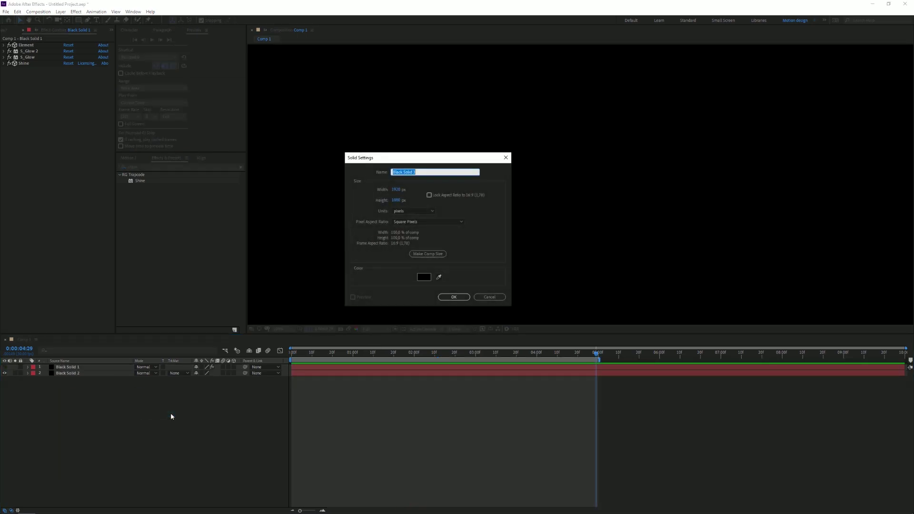
key(Return)
Step: Find the Trapcode Form effect and apply it to the new black solid
key(ctrl+5)
text(form)
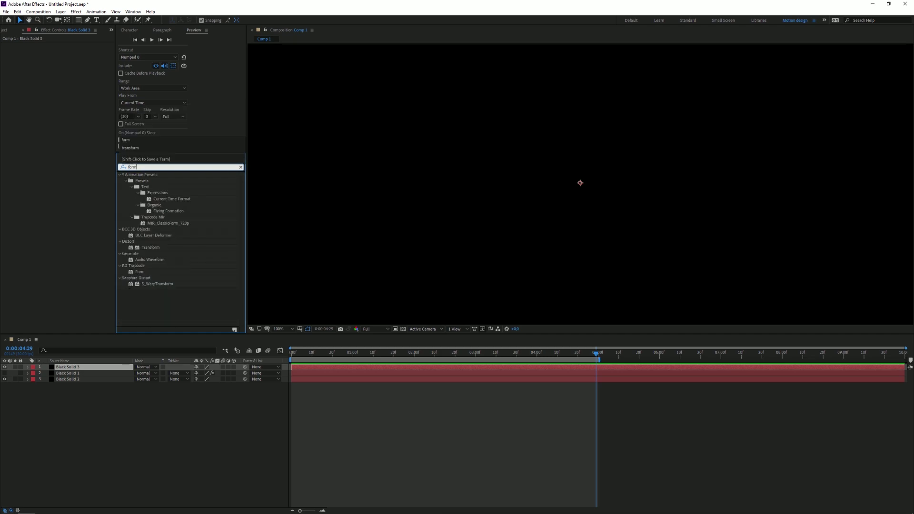
drag(139, 271, 76, 367)
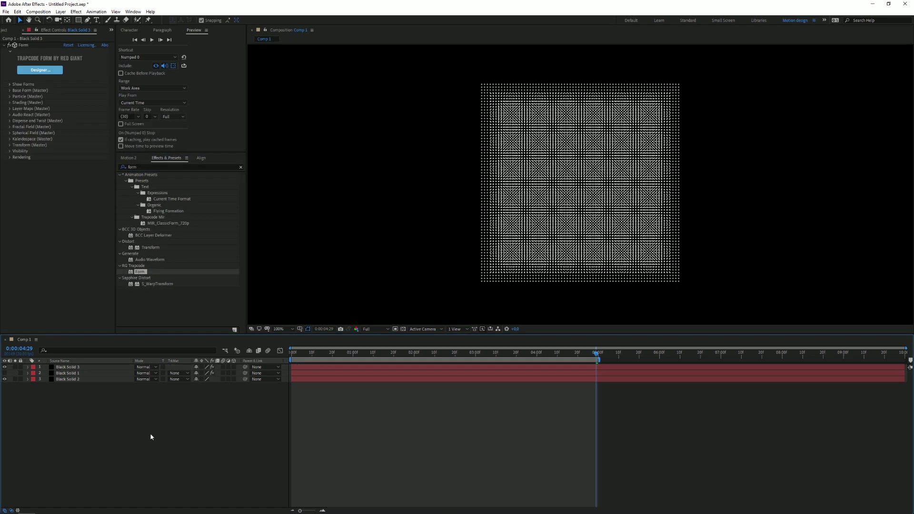
Step: Import horizon 3d logo.obj from the digital scanline logo tutorial folder, add it beneath the comp's other layers and hide it
key(ctrl+i)
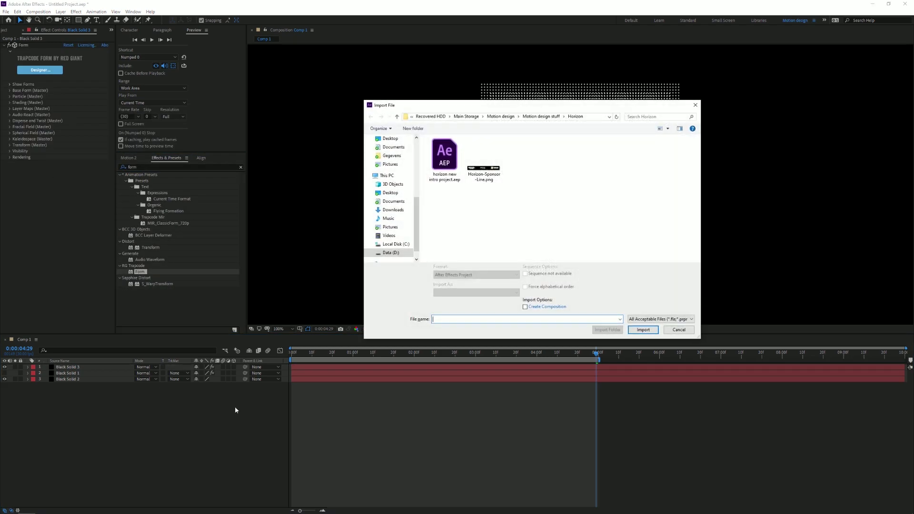
click(588, 116)
key(ctrl+v)
key(Return)
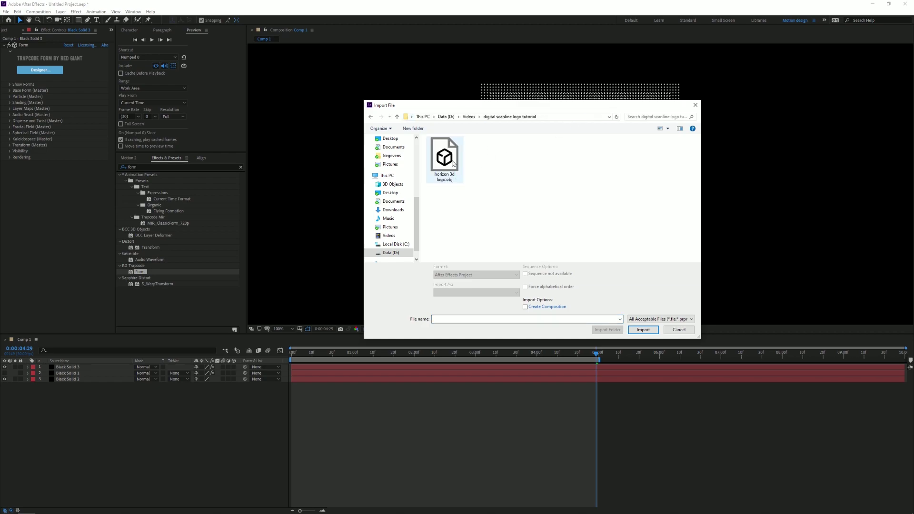
double_click(452, 162)
drag(32, 103, 74, 401)
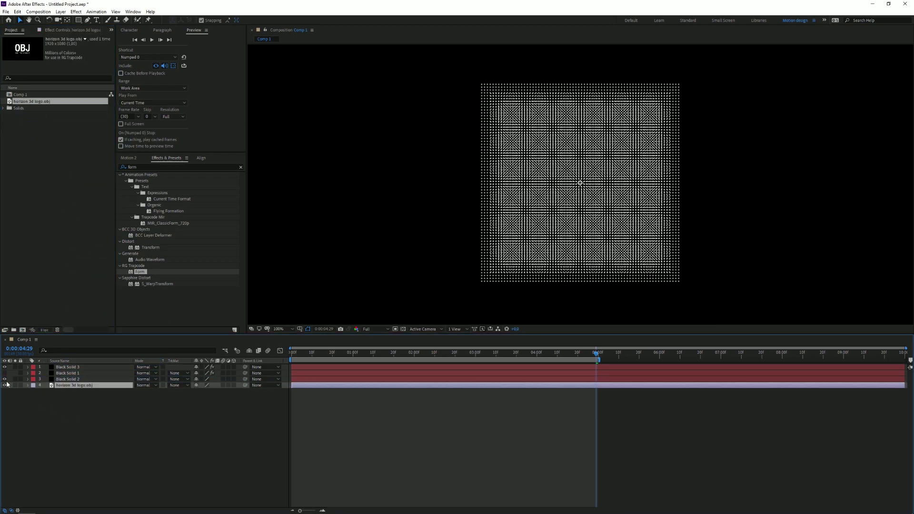
click(59, 420)
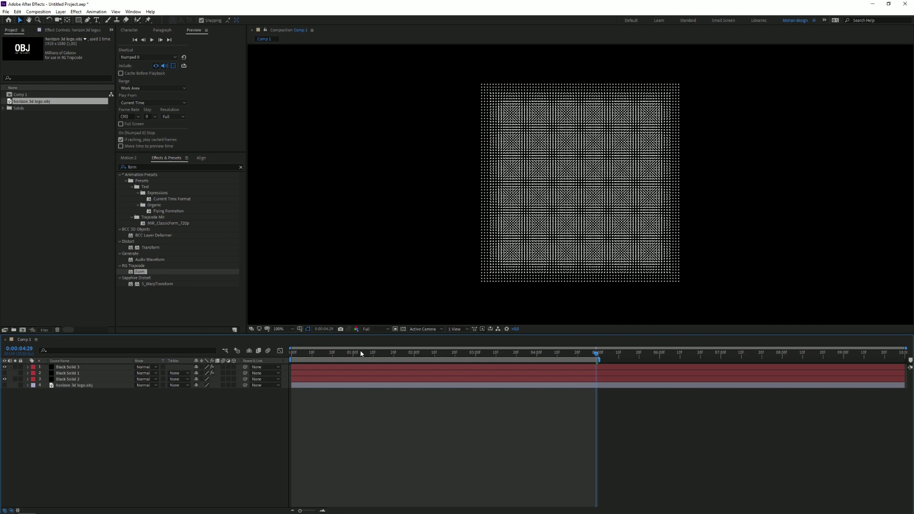
Step: Set Form's Base Form on the newest black solid to OBJ Model and turn off ignoring imported UVs in its OBJ Settings
drag(360, 353, 389, 353)
click(69, 369)
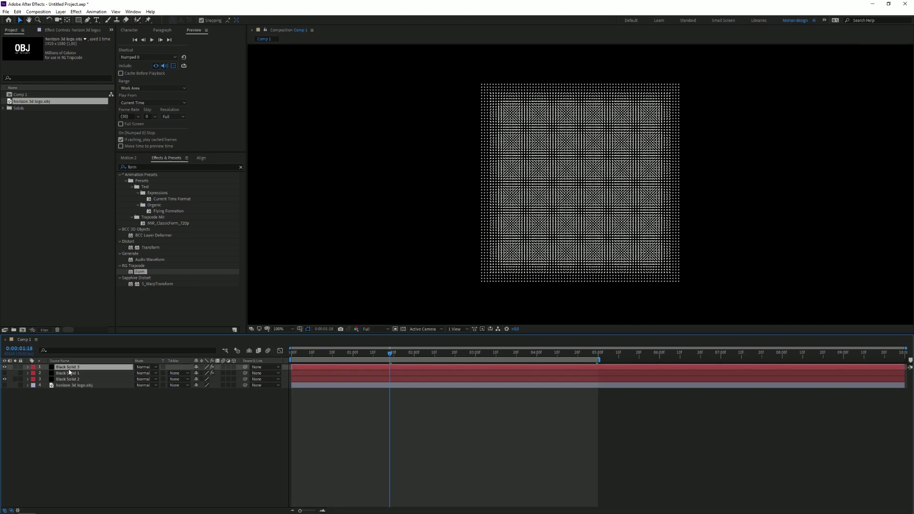
click(53, 31)
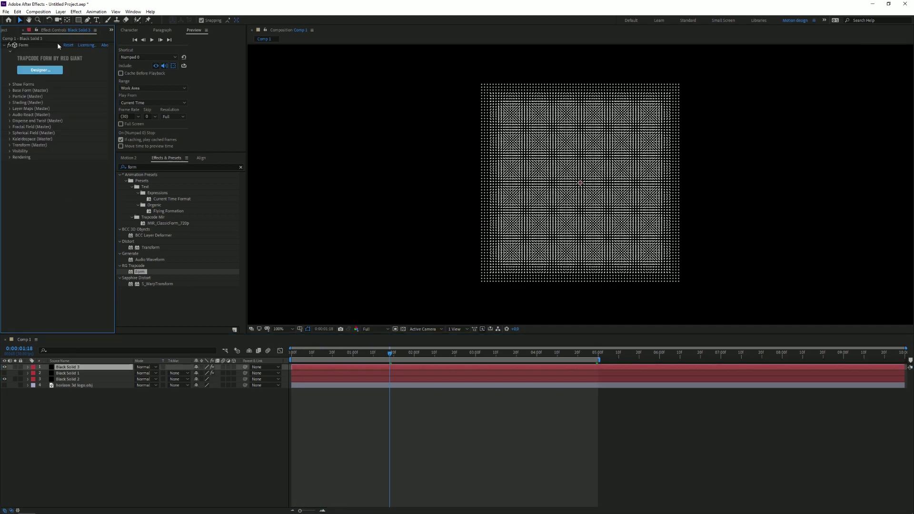
click(9, 91)
click(16, 170)
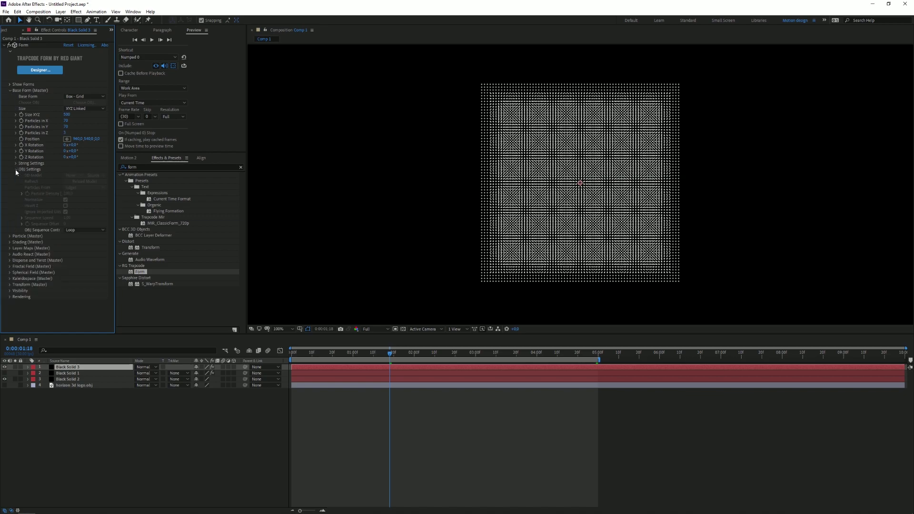
click(71, 96)
click(76, 128)
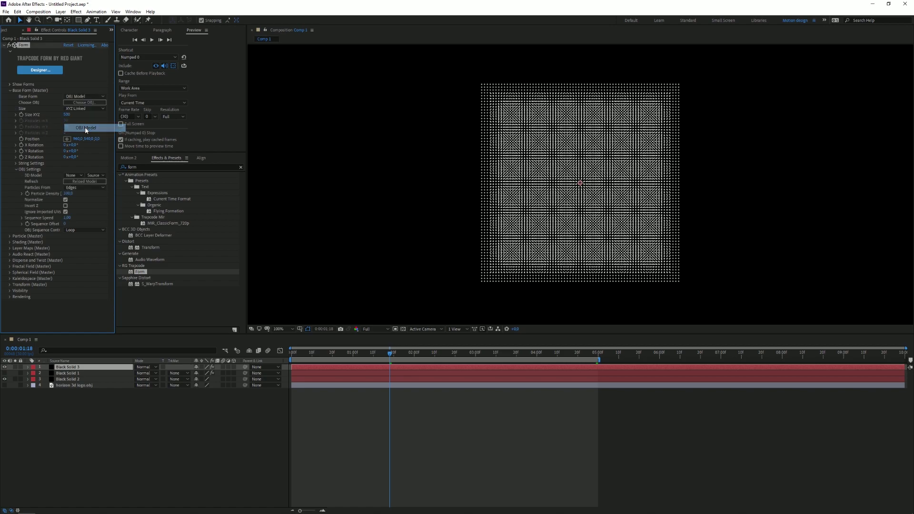
click(65, 212)
Step: Assign the horizon 3d logo.obj layer as Form's 3D Model and inspect the particle wireframe up close
drag(389, 354, 336, 355)
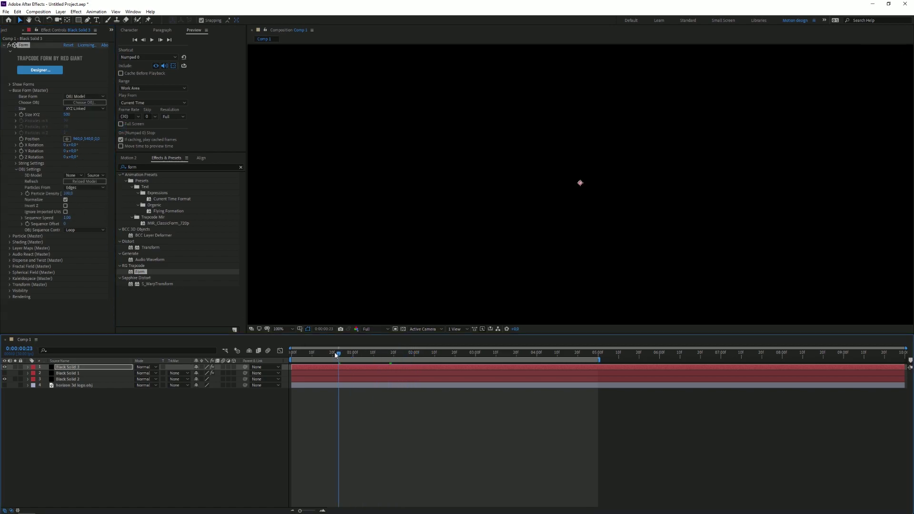
click(94, 175)
click(74, 176)
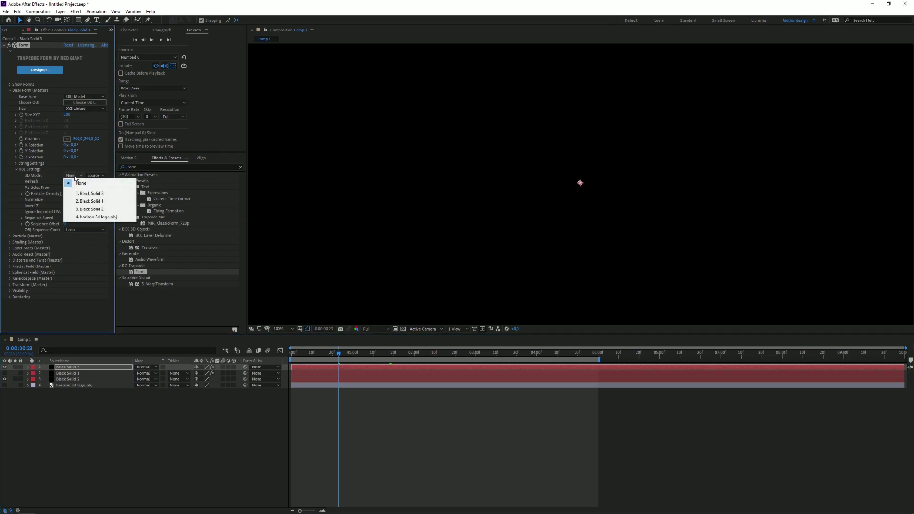
click(95, 217)
scroll(546, 201, up, 1)
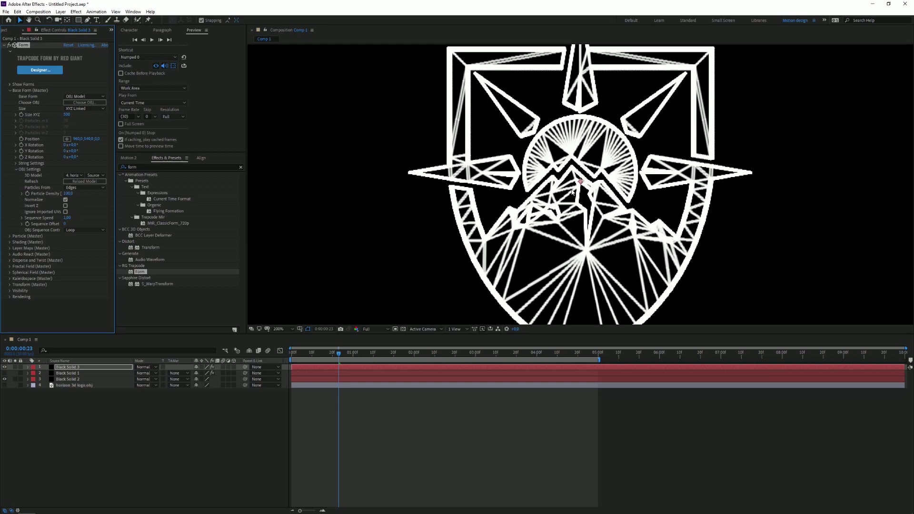
scroll(547, 202, down, 1)
scroll(579, 164, up, 2)
scroll(578, 165, down, 2)
scroll(580, 163, up, 2)
Step: Reduce Form's particle Size to 1 and lower it once more for thinner wireframe lines
click(10, 237)
scroll(10, 239, down, 2)
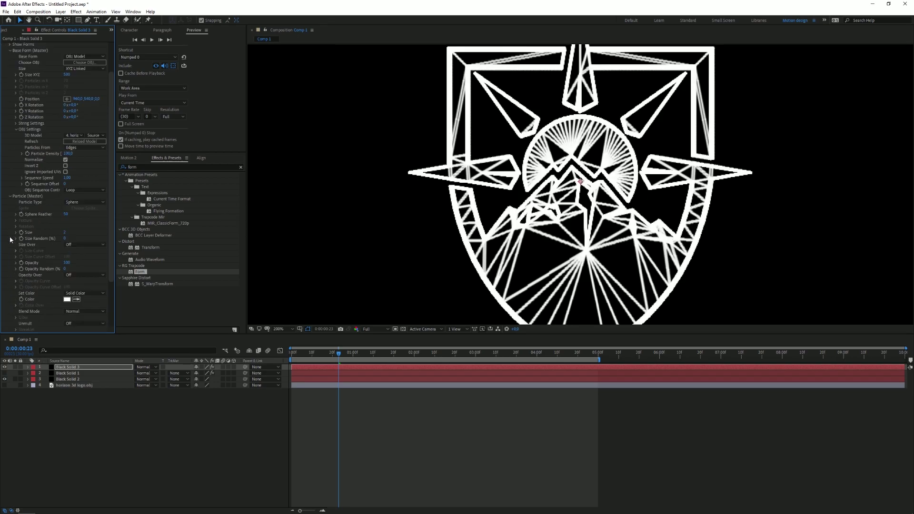
click(65, 232)
key(Return)
scroll(580, 185, down, 1)
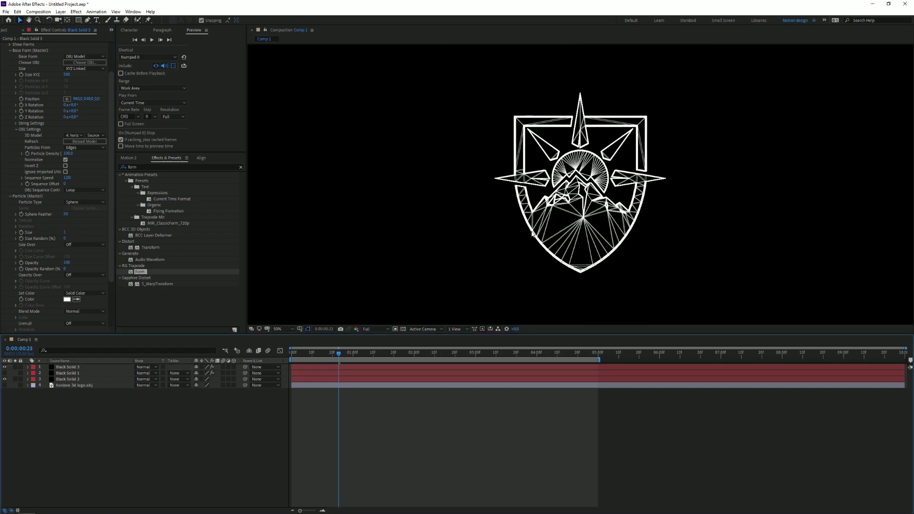
scroll(580, 185, up, 1)
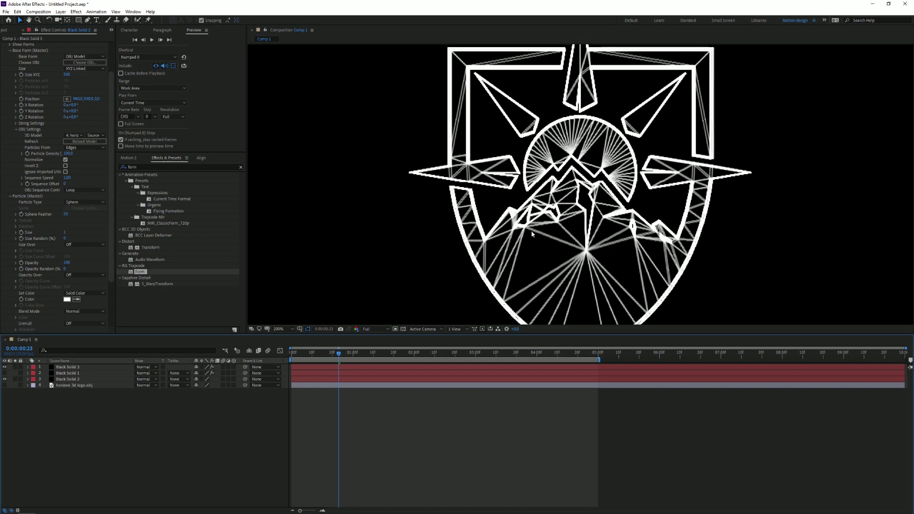
click(86, 367)
click(64, 233)
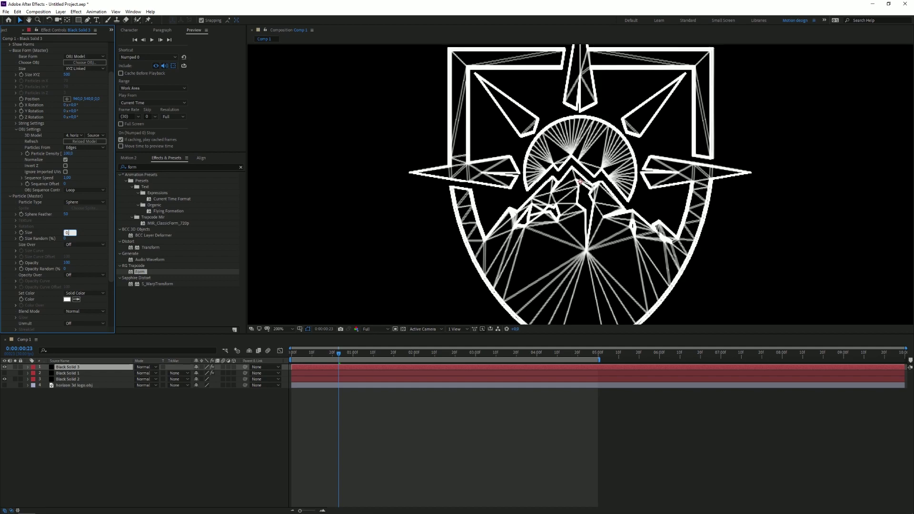
Step: Keyframe Form's Y Rotation from 0° at the start to one full turn at five seconds and scrub through the spin
drag(339, 353, 212, 360)
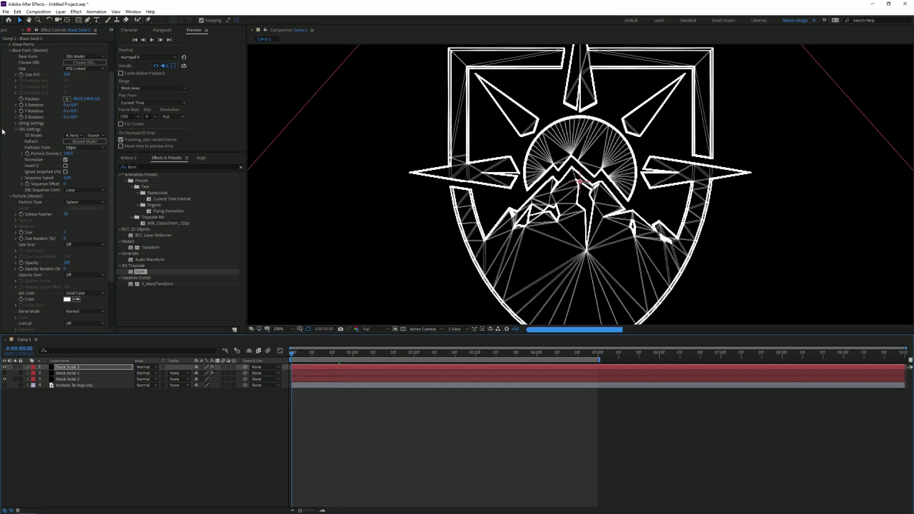
click(22, 112)
click(599, 354)
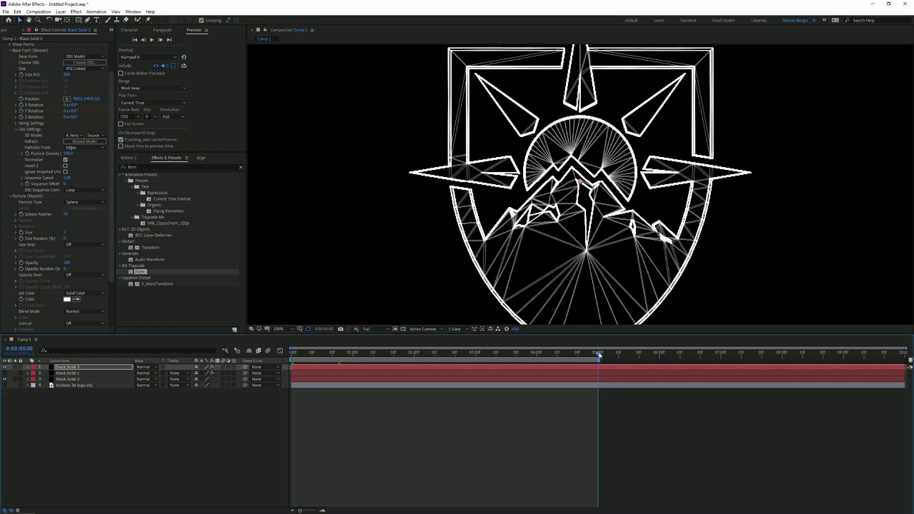
click(64, 109)
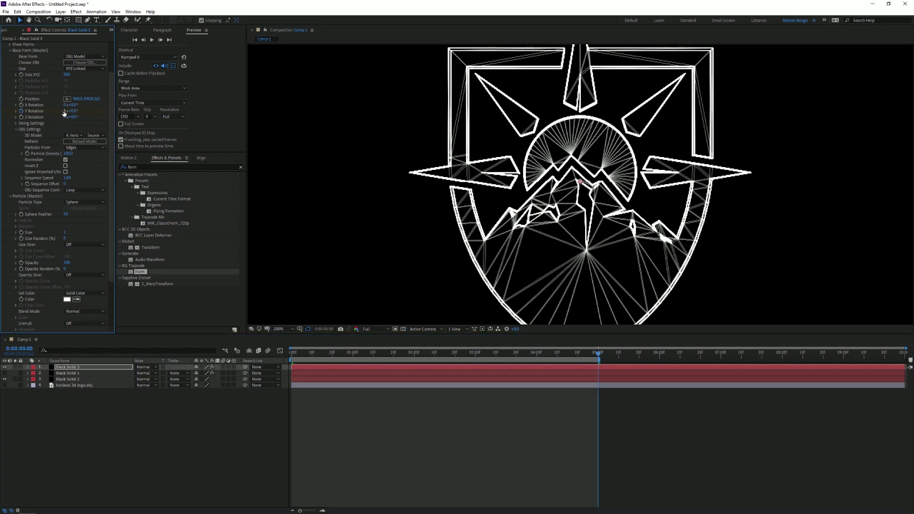
drag(575, 356, 510, 356)
click(541, 355)
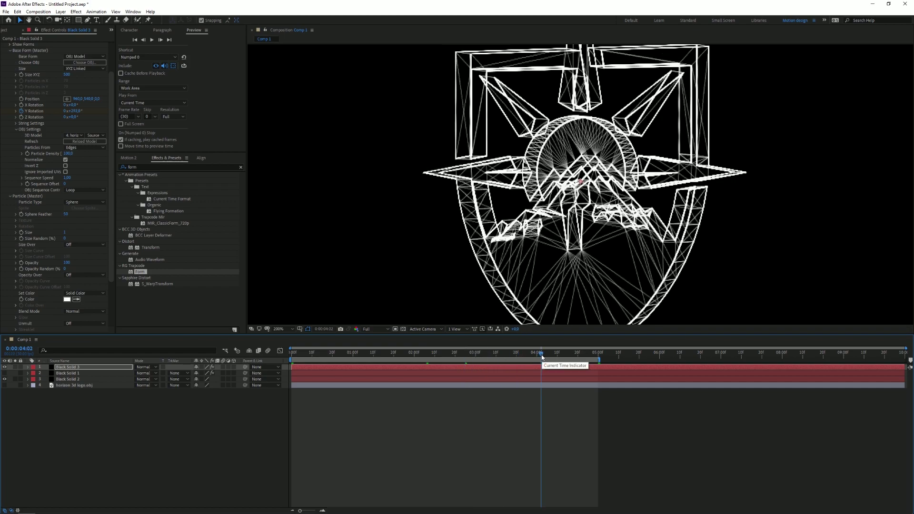
click(351, 354)
key(Home)
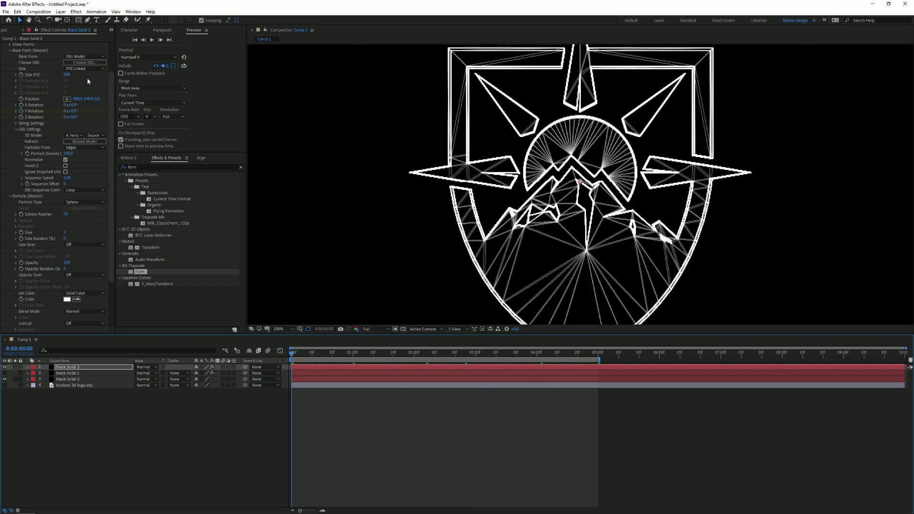
Step: Set the OBJ Particle Density to 50 and preview the wireframe spinning over the logo
scroll(62, 191, up, 1)
click(67, 169)
text(50)
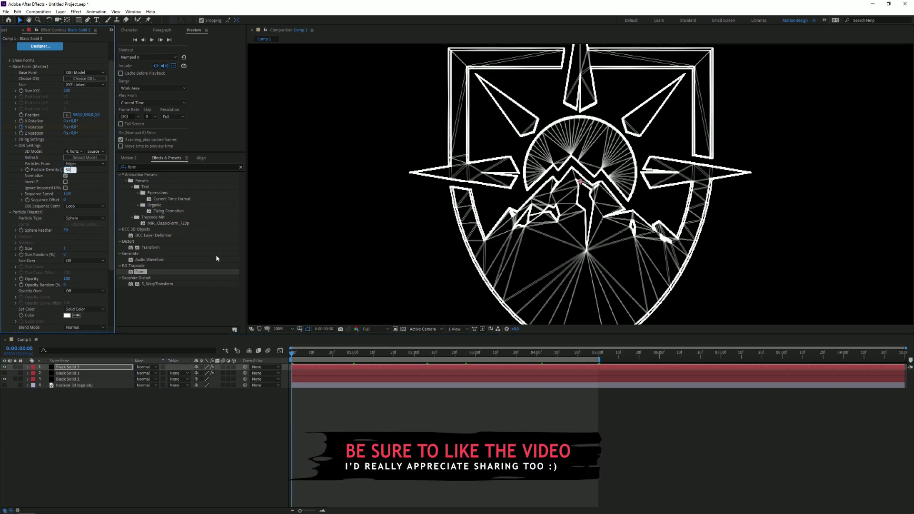
key(Return)
key(space)
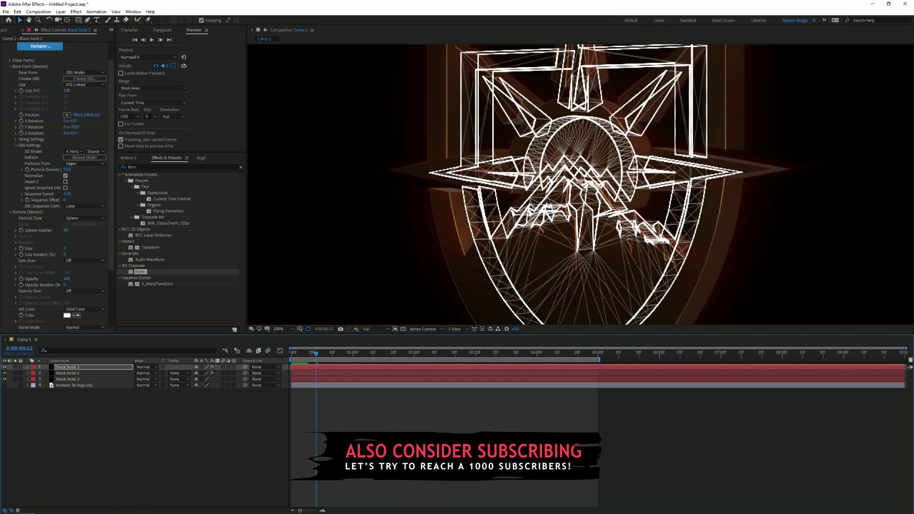
Step: Enlarge Form's Size XYZ to 640 to match the logo and set its layer's blending mode to Overlay
drag(67, 90, 74, 100)
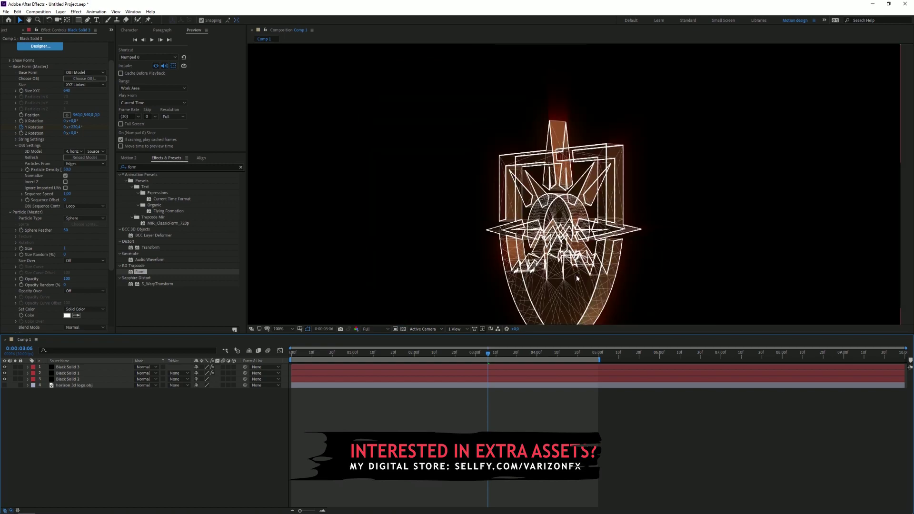
click(149, 367)
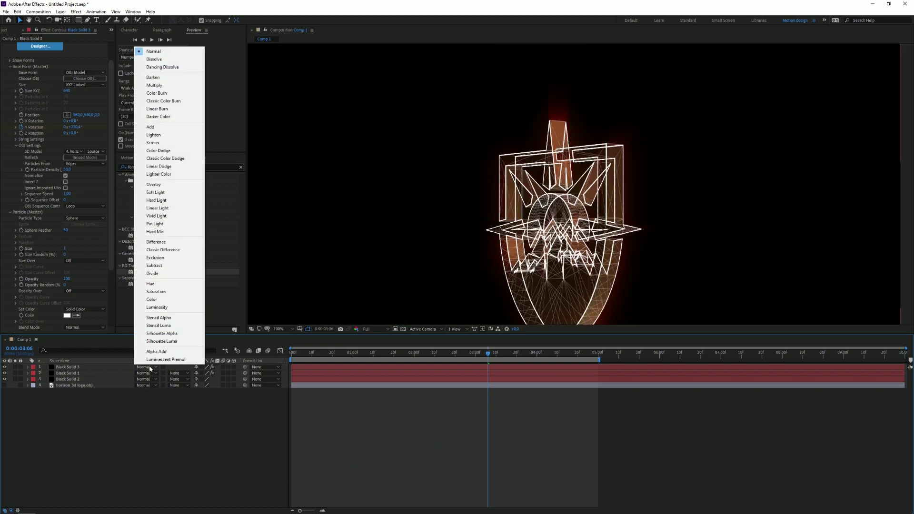
click(153, 184)
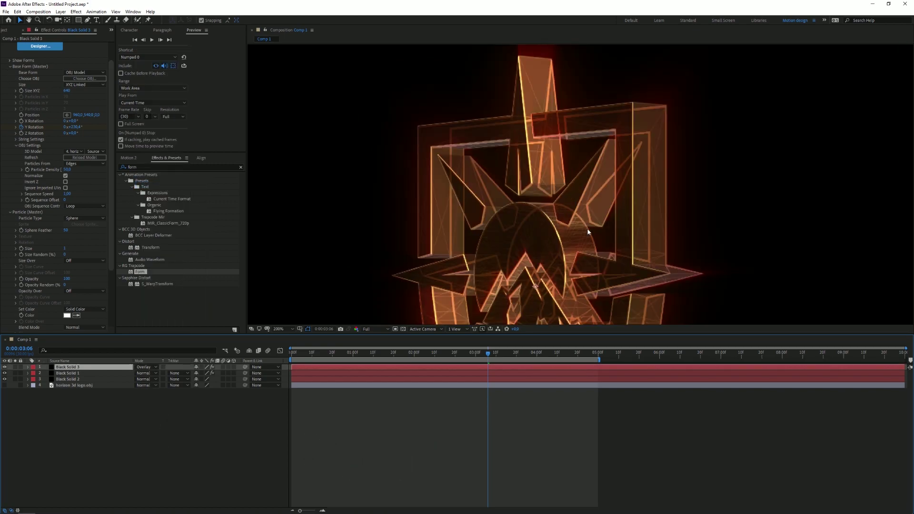
drag(569, 213, 577, 91)
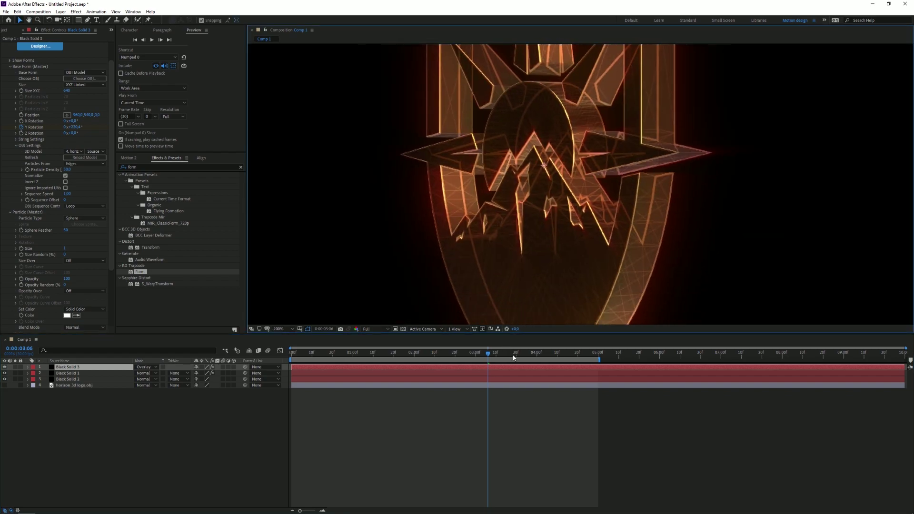
drag(514, 358, 342, 358)
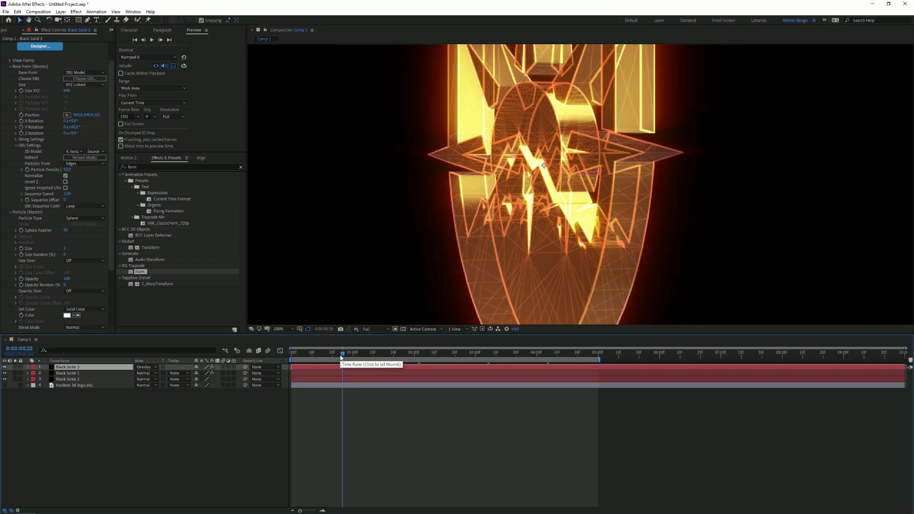
Step: Set the Form layer's opacity to 50% and add a Fill effect with an orange colour sampled from the logo
key(t)
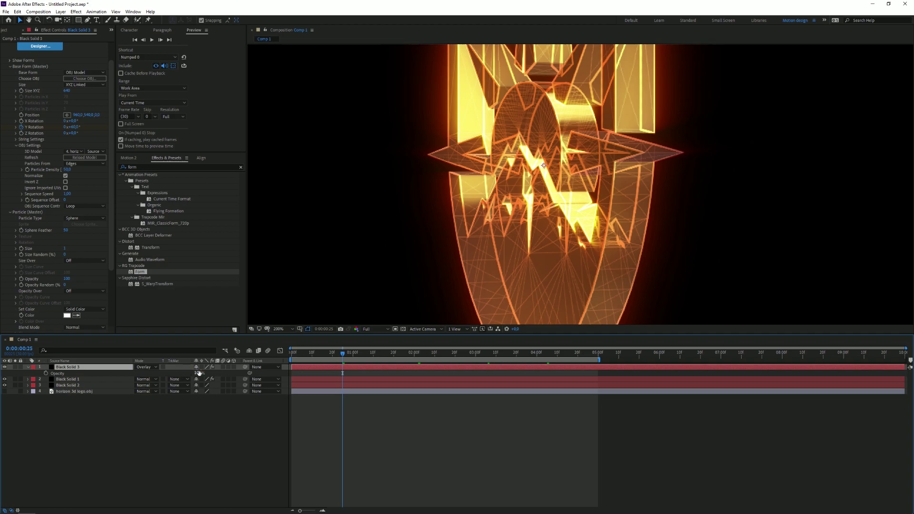
click(199, 373)
text(50)
key(Return)
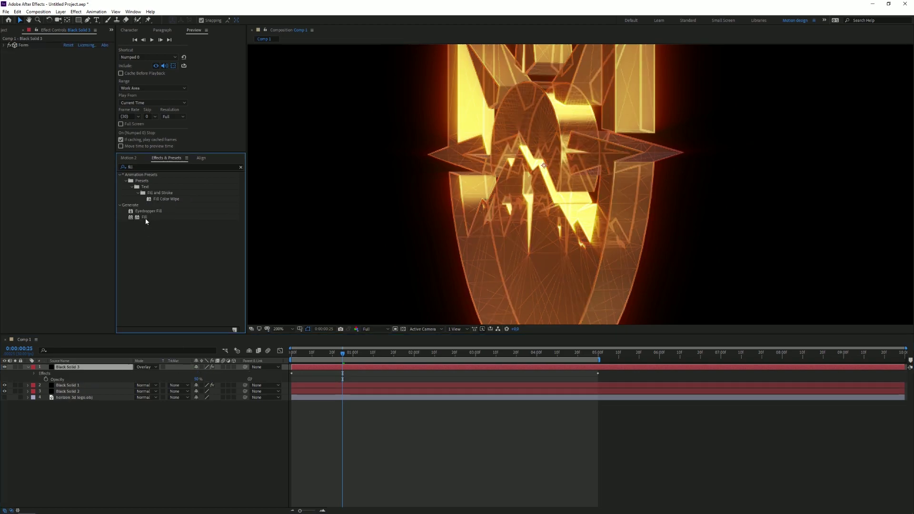
drag(145, 219, 51, 75)
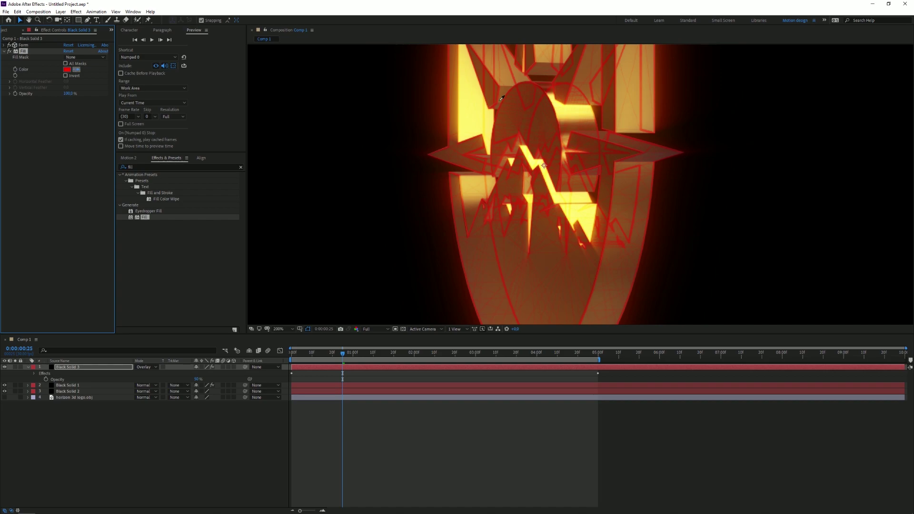
click(4, 51)
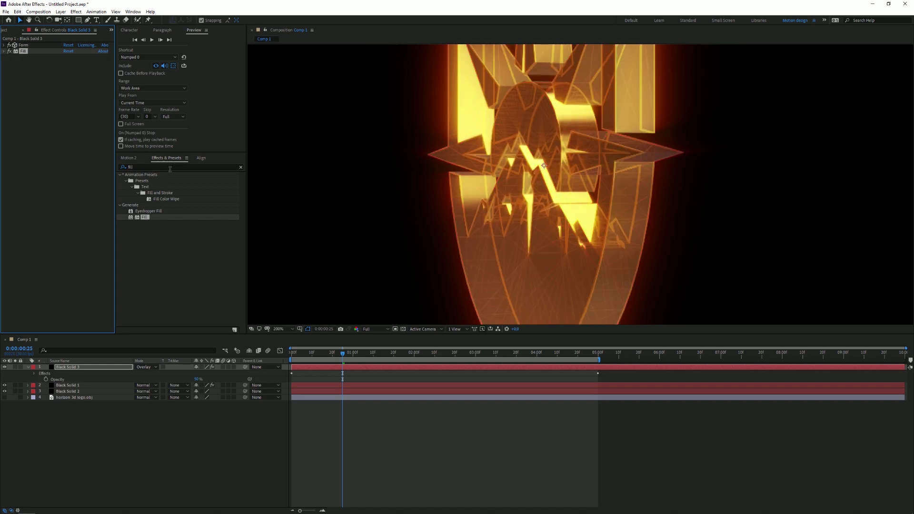
Step: Copy S_Glow 2 and S_Glow from the logo layer onto the Form layer, collapse them and preview the spin
click(78, 388)
key(e)
click(56, 398)
shift+click(60, 404)
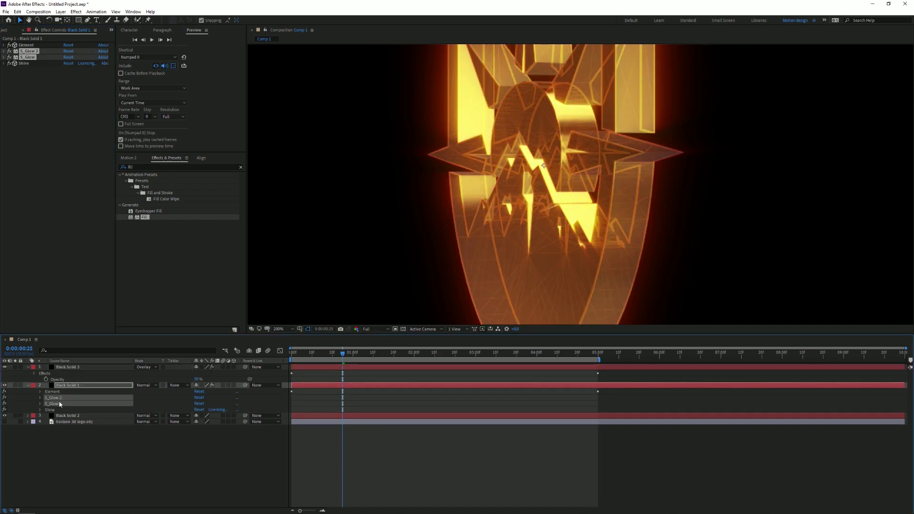
key(ctrl+c)
click(64, 368)
key(ctrl+v)
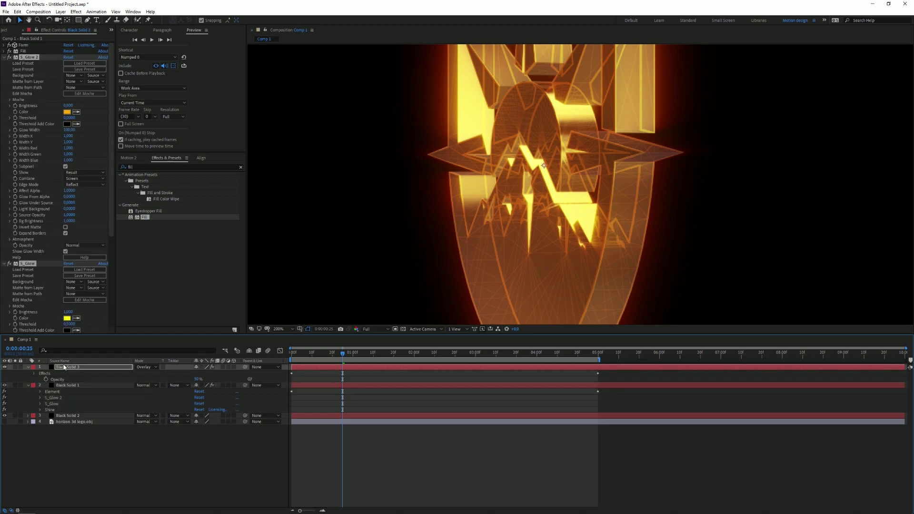
scroll(467, 206, down, 1)
scroll(452, 256, up, 1)
scroll(452, 256, down, 1)
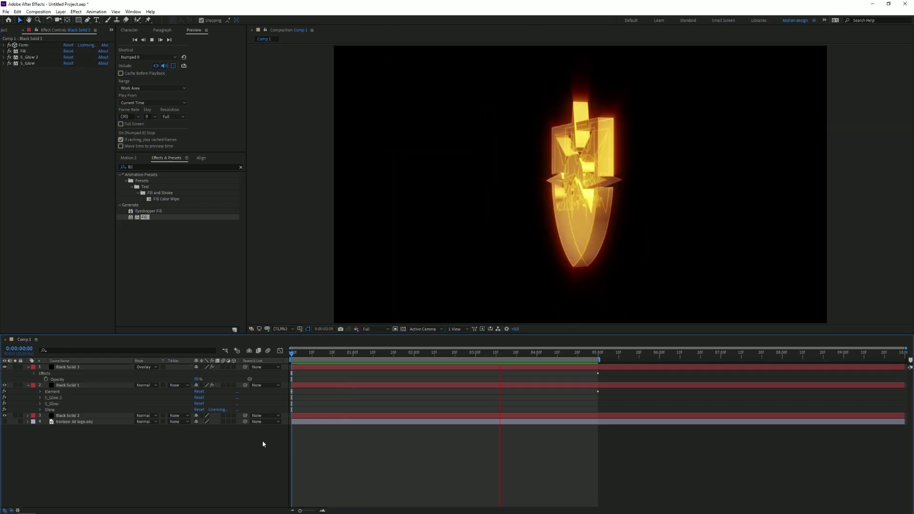